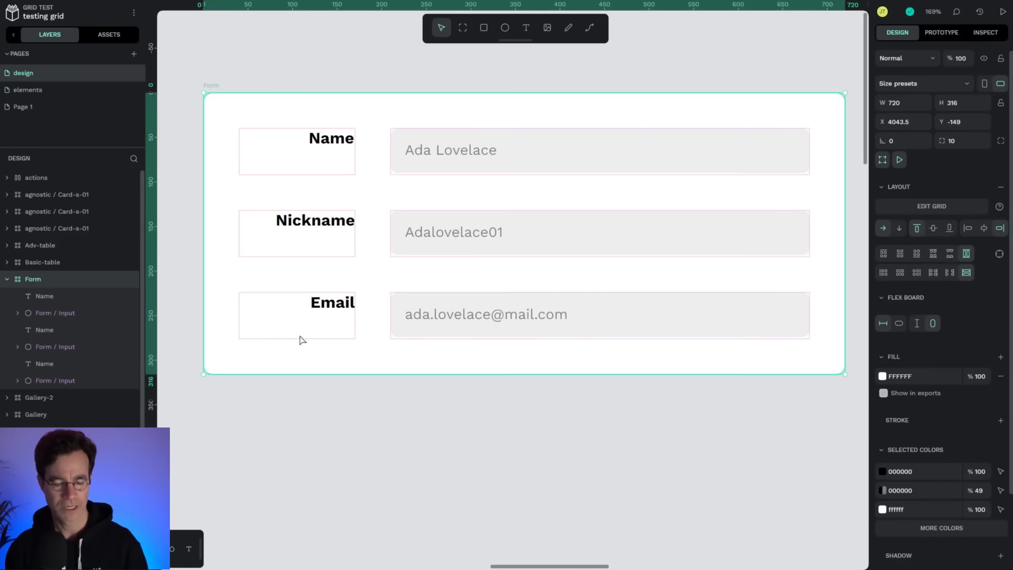
Edit the Form board's grid and add two new rows, setting each to 52 px height.
{"action": "key", "text": "Return"}
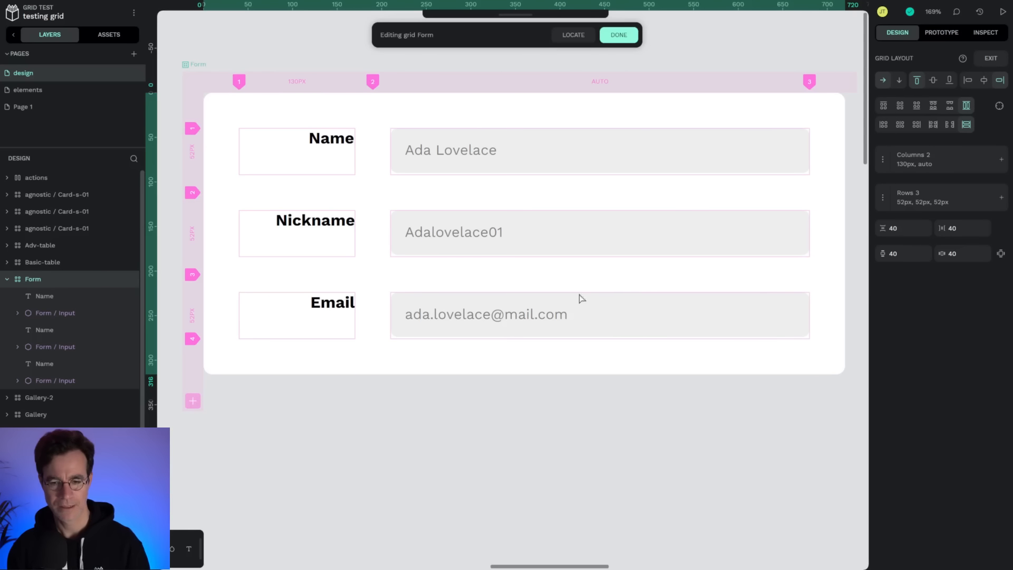
{"action": "left_click", "coordinate": [193, 402]}
{"action": "left_click_drag", "start_coordinate": [191, 374], "coordinate": [191, 409]}
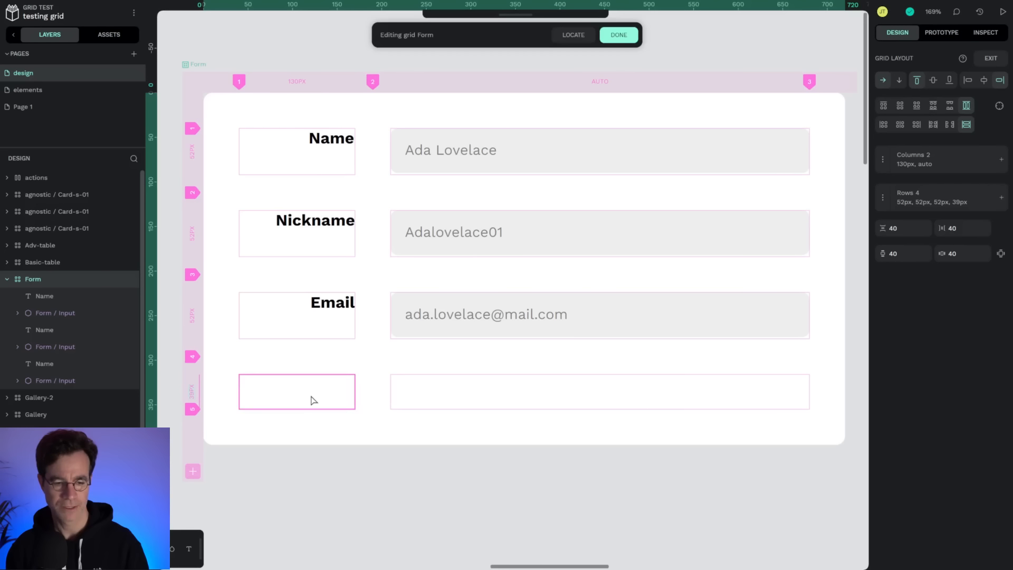
{"action": "type", "text": "52"}
{"action": "key", "text": "Return"}
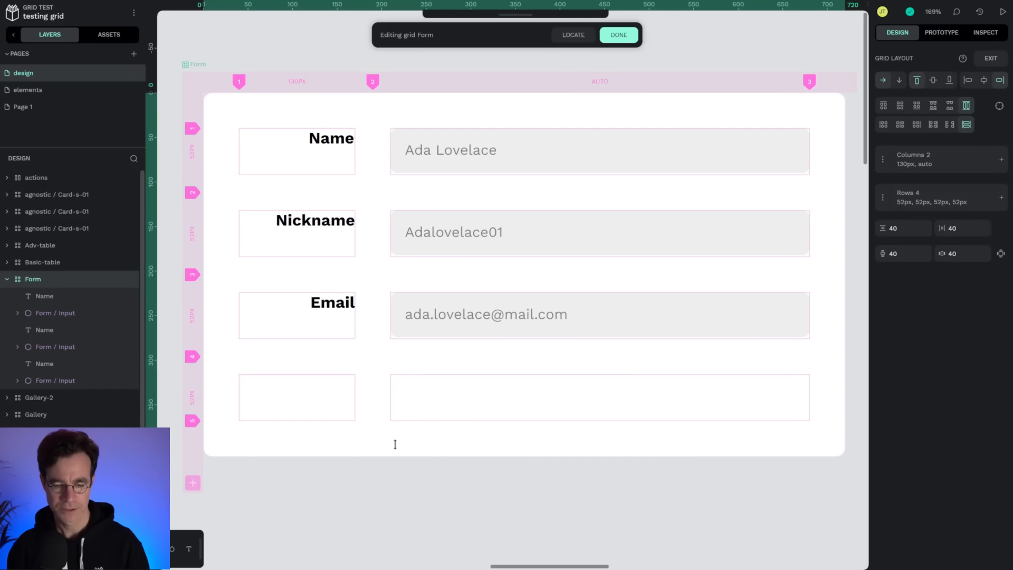
{"action": "left_click", "coordinate": [193, 483]}
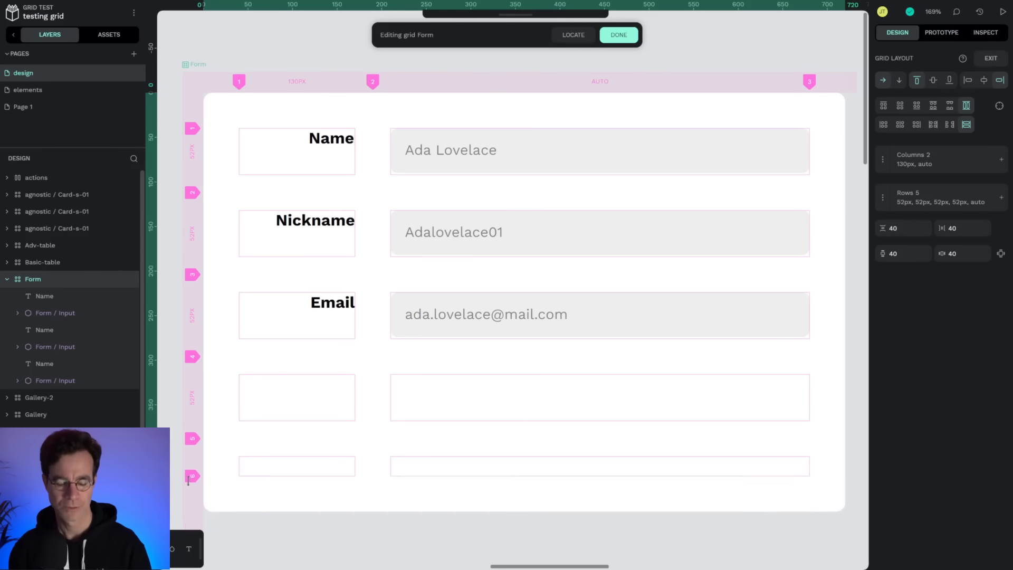
{"action": "left_click_drag", "start_coordinate": [193, 481], "coordinate": [193, 497]}
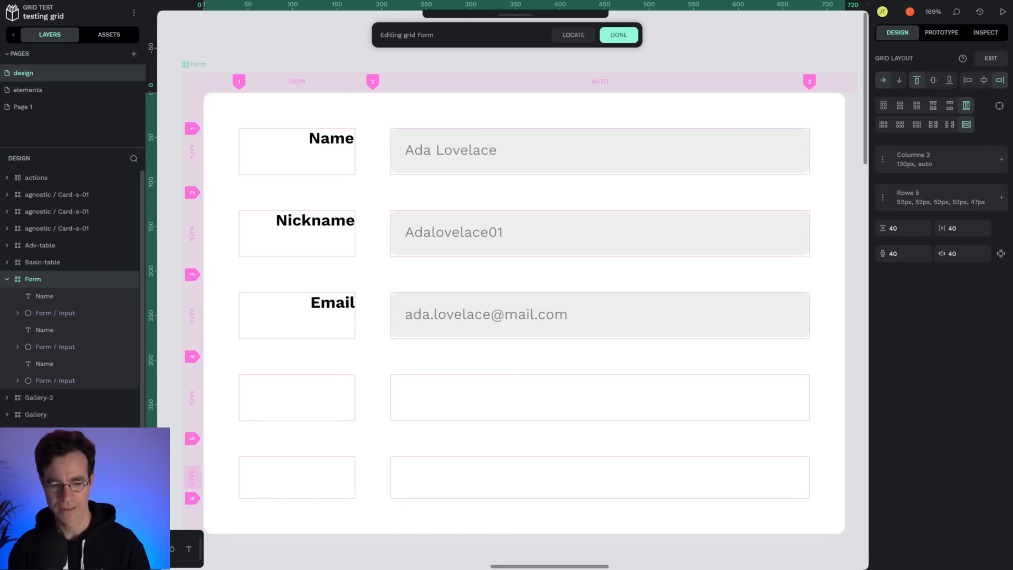
{"action": "type", "text": "52"}
{"action": "key", "text": "Return"}
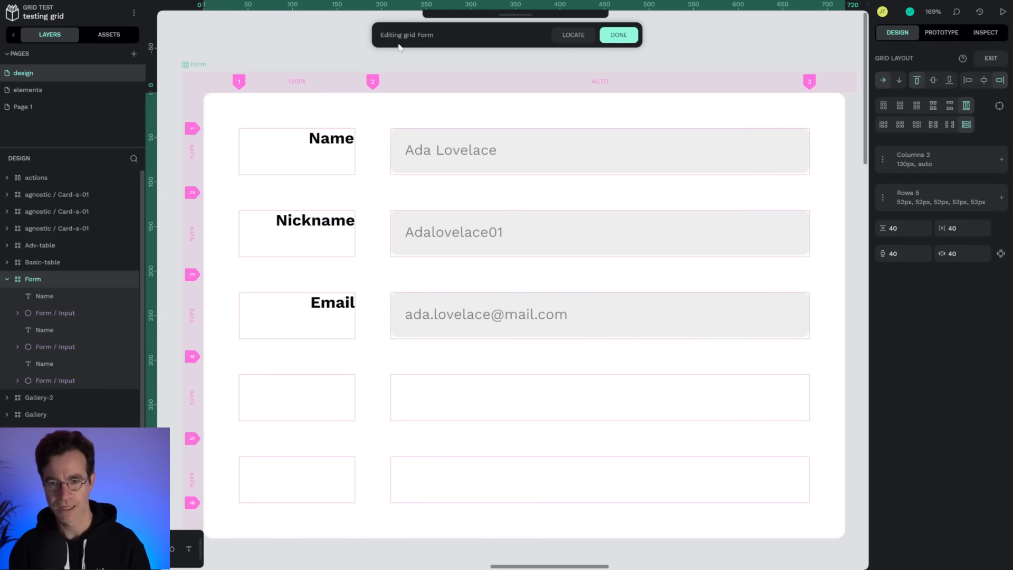
{"action": "left_click", "coordinate": [618, 36]}
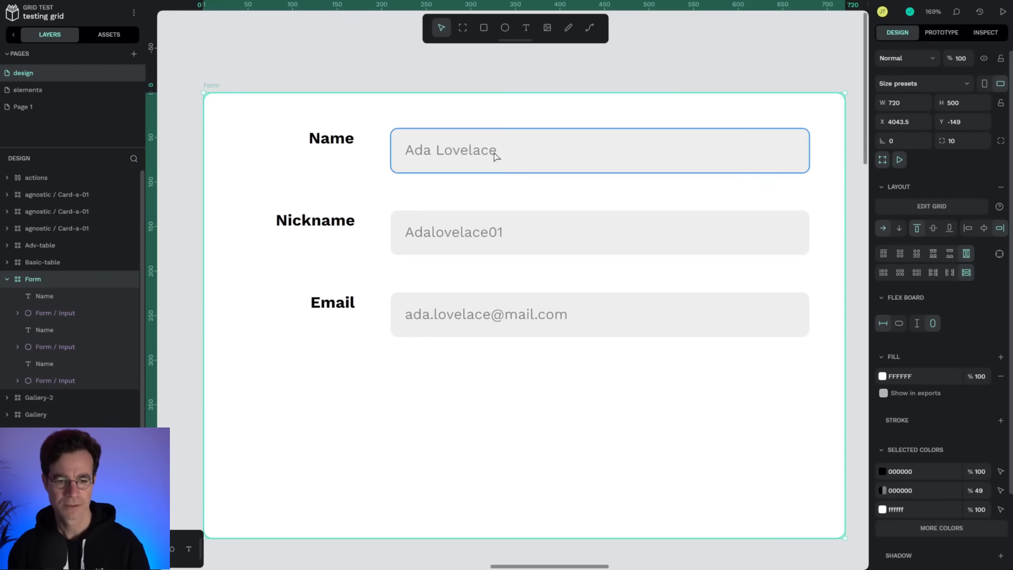
Duplicate the Email label into the next row and change its text to Password.
{"action": "left_click", "coordinate": [344, 311]}
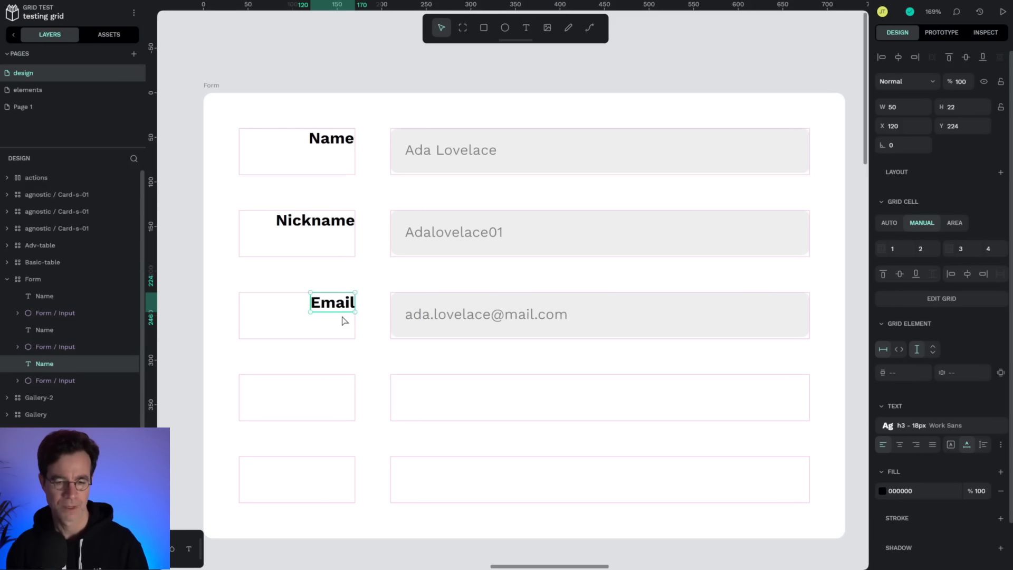
{"action": "key", "text": "ctrl+d"}
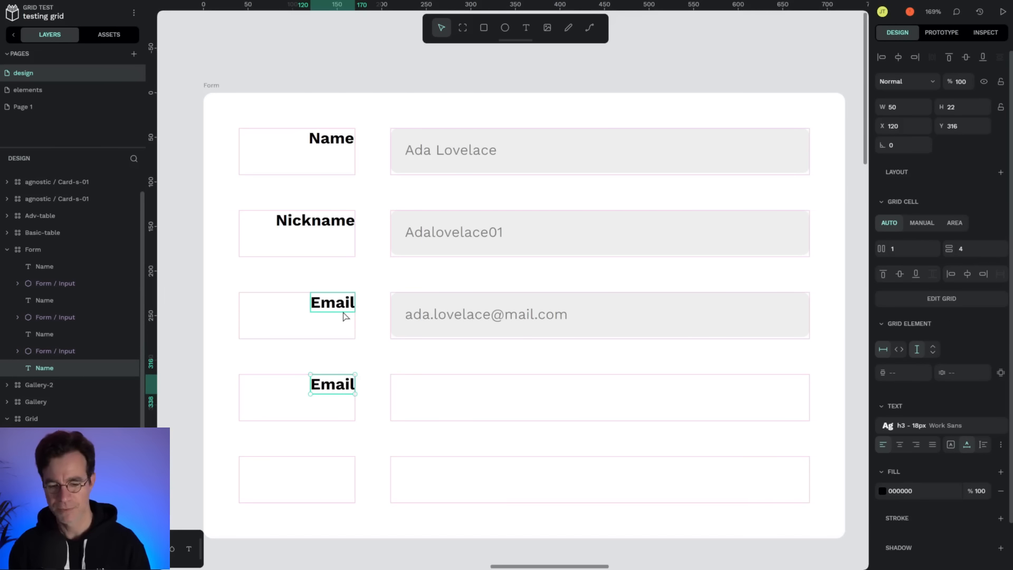
{"action": "double_click", "coordinate": [336, 383]}
{"action": "type", "text": "Password"}
{"action": "key", "text": "Escape"}
Duplicate the email input into the Password row and replace its text with nine asterisks.
{"action": "left_click", "coordinate": [418, 323]}
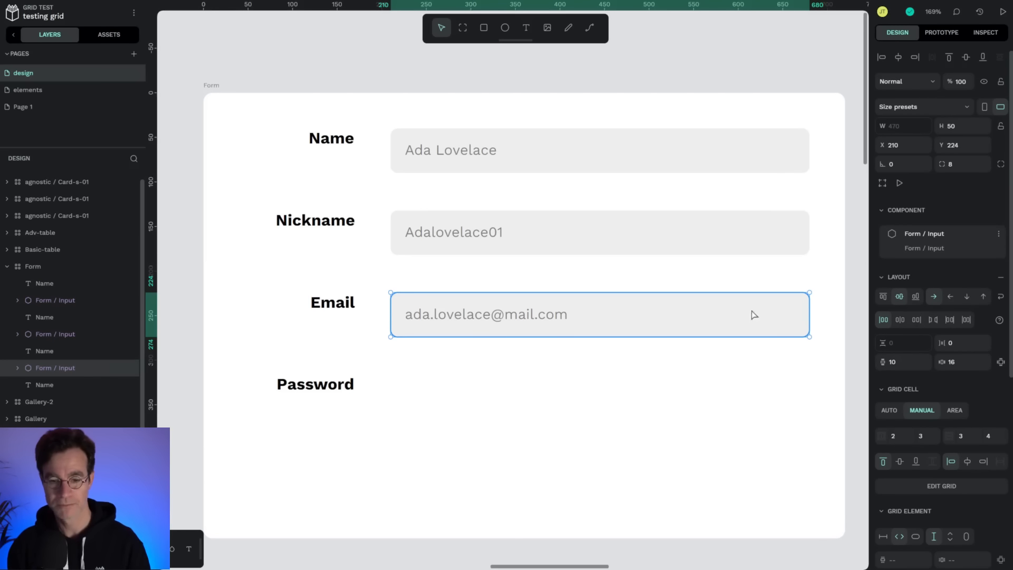
{"action": "key", "text": "ctrl+d"}
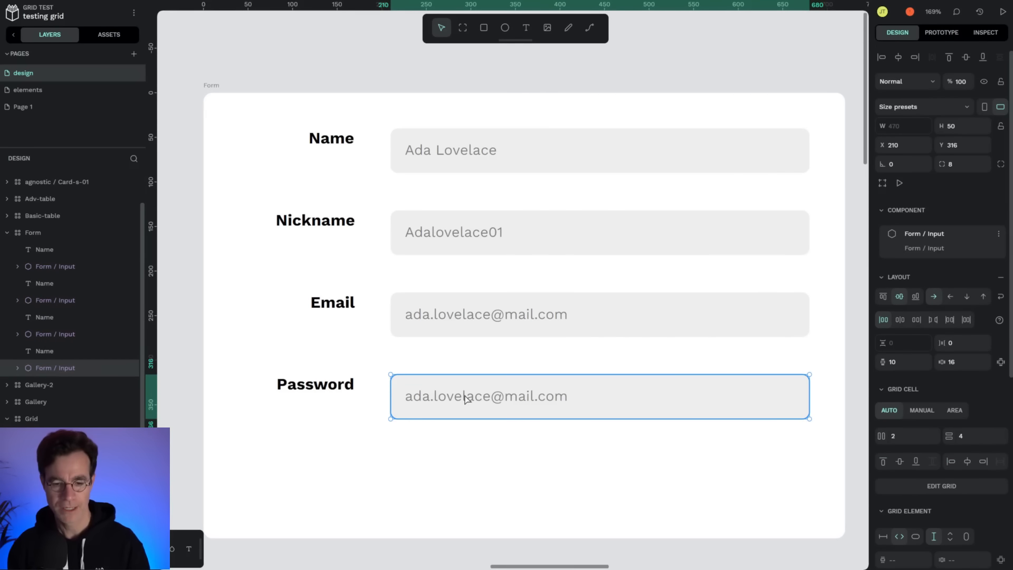
{"action": "double_click", "coordinate": [465, 397]}
{"action": "double_click", "coordinate": [465, 397]}
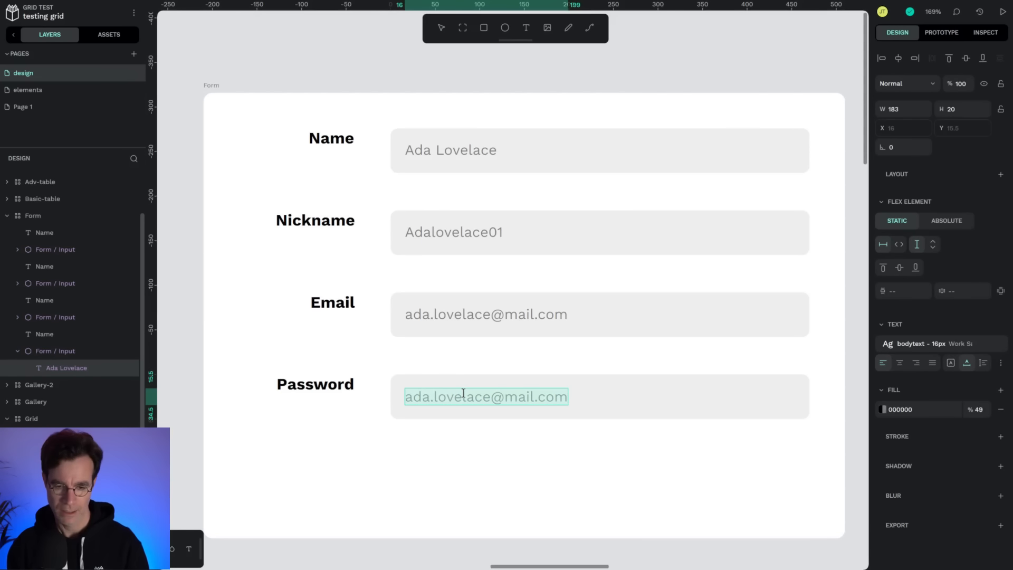
{"action": "type", "text": "********"}
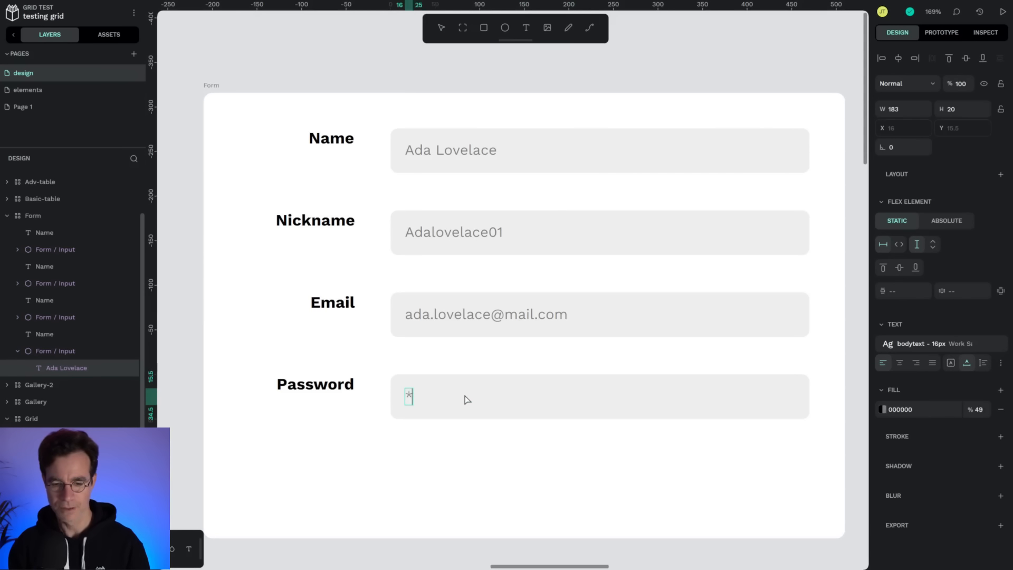
{"action": "type", "text": "*"}
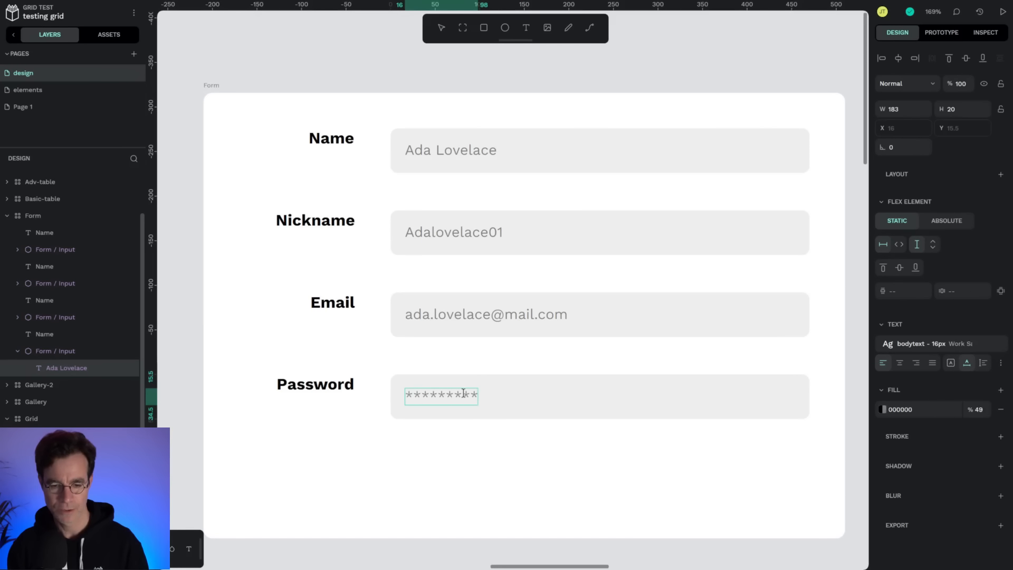
{"action": "left_click", "coordinate": [488, 449]}
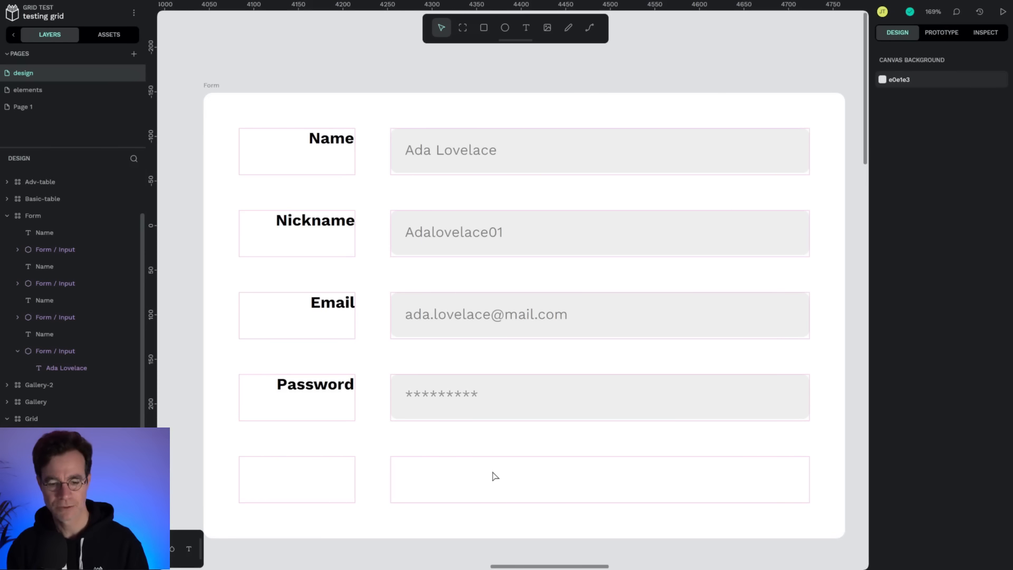
Move the actions button bar into the form's last row beside the labels and make it fill the cell's width.
{"action": "scroll", "coordinate": [495, 476], "scroll_direction": "down", "scroll_amount": 5}
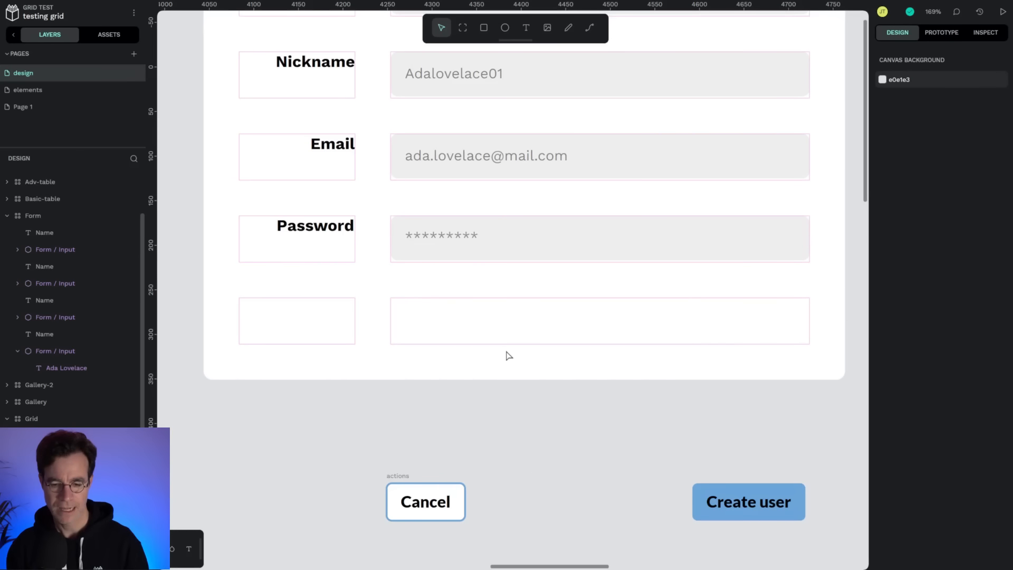
{"action": "left_click", "coordinate": [401, 476]}
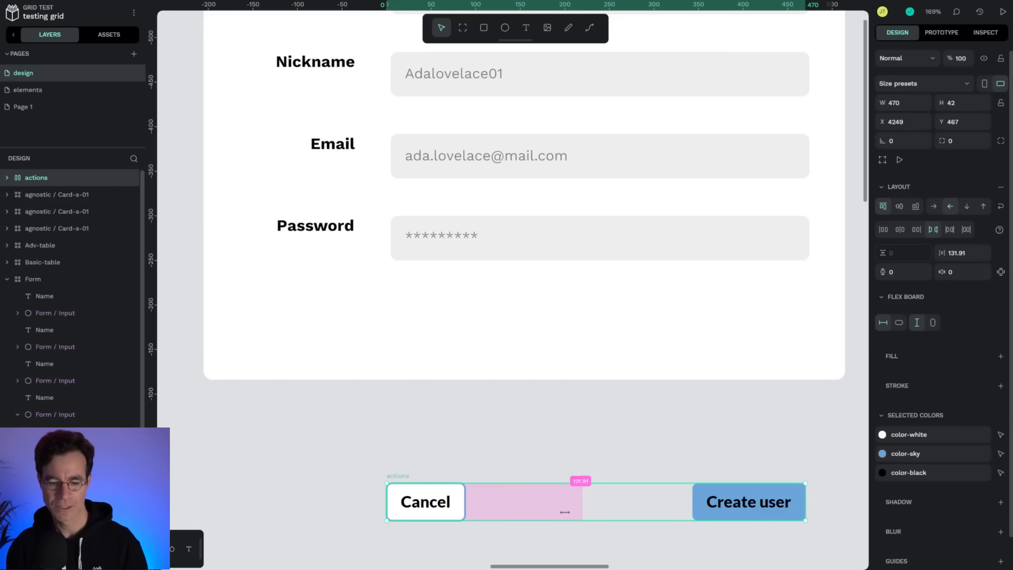
{"action": "left_click_drag", "start_coordinate": [631, 505], "coordinate": [634, 346]}
{"action": "scroll", "coordinate": [628, 489], "scroll_direction": "up", "scroll_amount": 2}
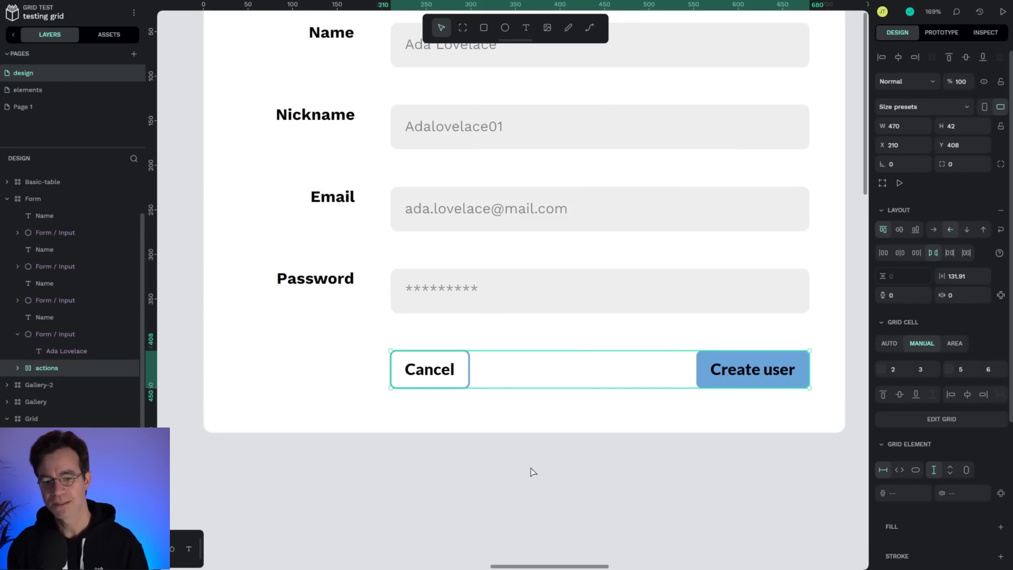
{"action": "scroll", "coordinate": [552, 485], "scroll_direction": "up", "scroll_amount": 3}
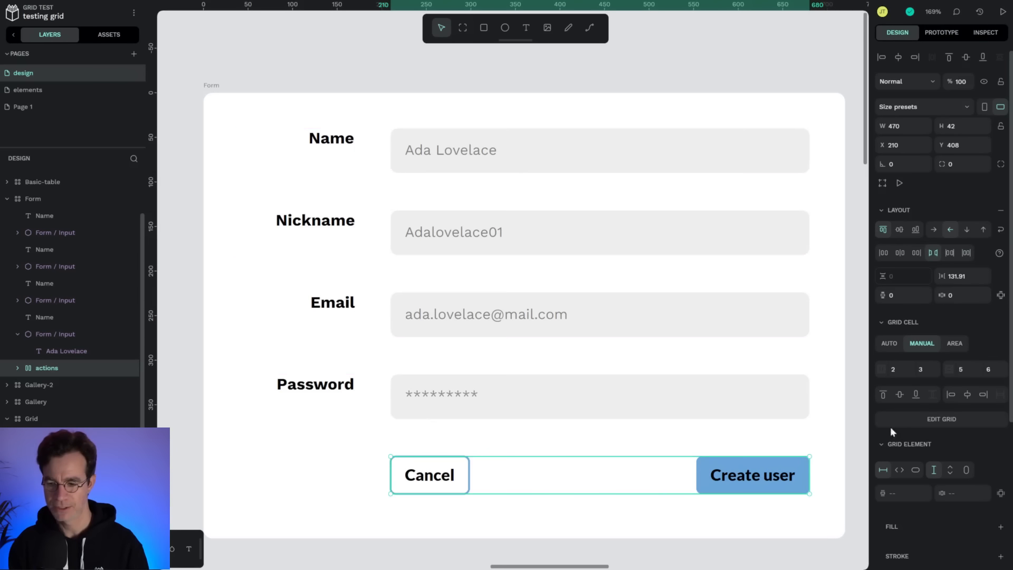
{"action": "left_click", "coordinate": [901, 472]}
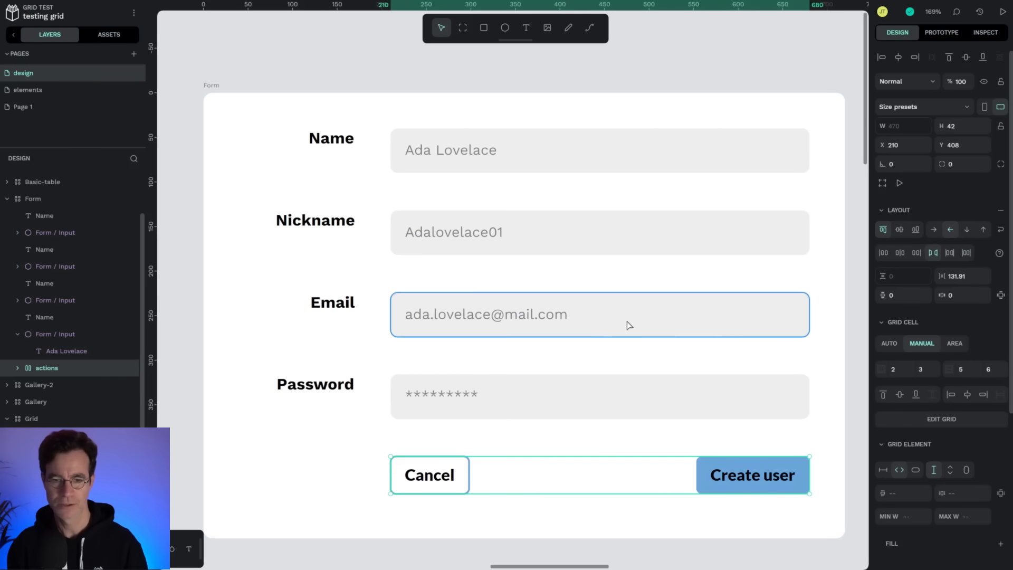
Review the Form board's rows and columns in grid editing mode.
{"action": "double_click", "coordinate": [439, 118]}
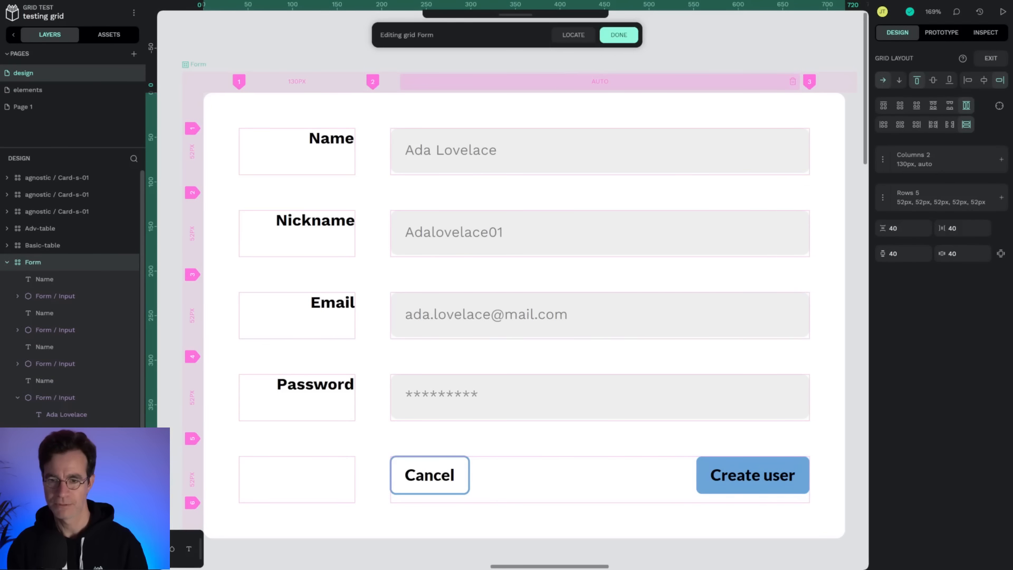
{"action": "left_click", "coordinate": [690, 52]}
{"action": "left_click", "coordinate": [211, 86]}
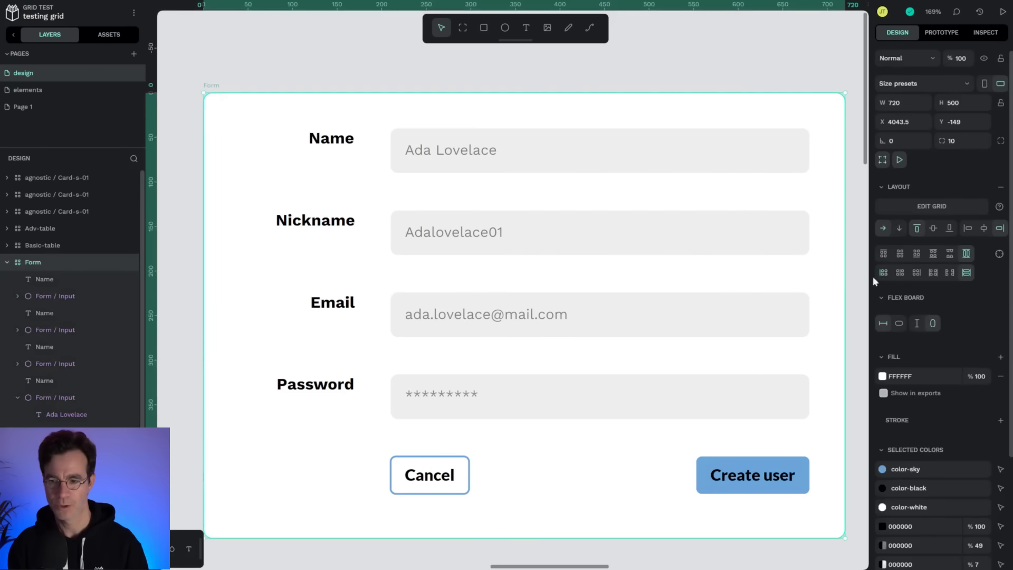
{"action": "left_click_drag", "start_coordinate": [843, 292], "coordinate": [821, 314]}
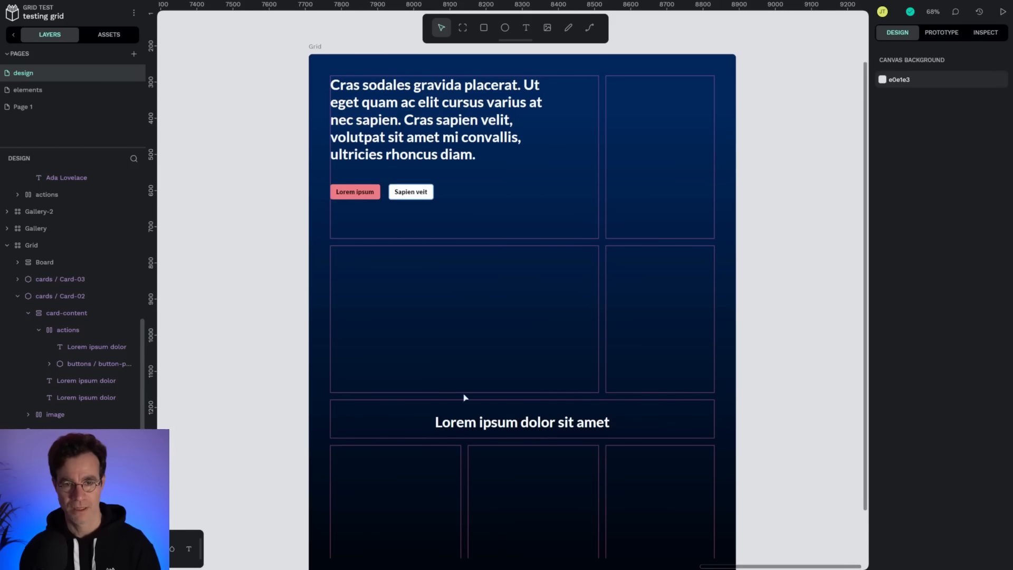
Inspect the cell areas of the Grid board in grid editing mode.
{"action": "double_click", "coordinate": [676, 216]}
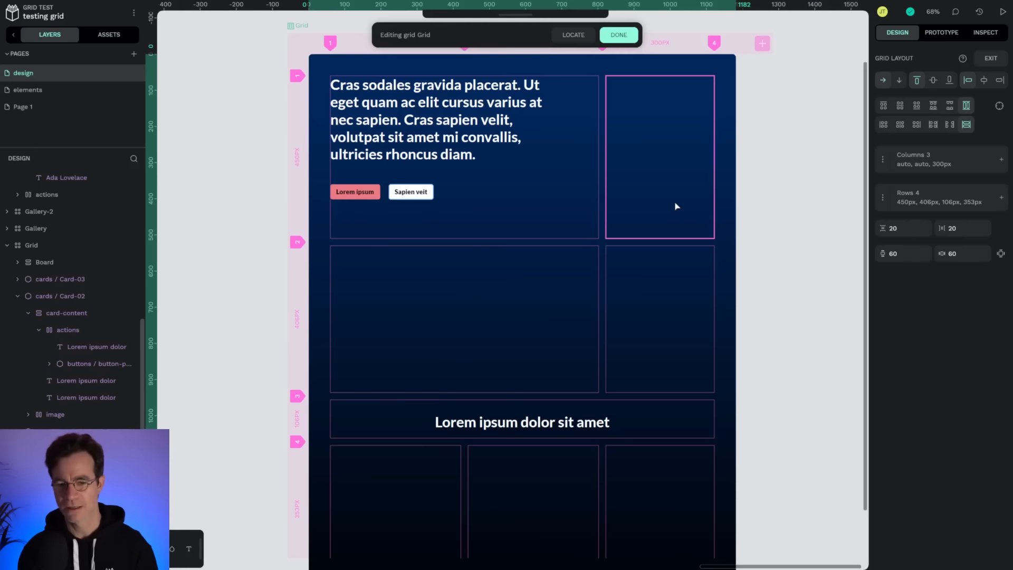
{"action": "left_click", "coordinate": [696, 211]}
{"action": "scroll", "coordinate": [691, 228], "scroll_direction": "up", "scroll_amount": 2}
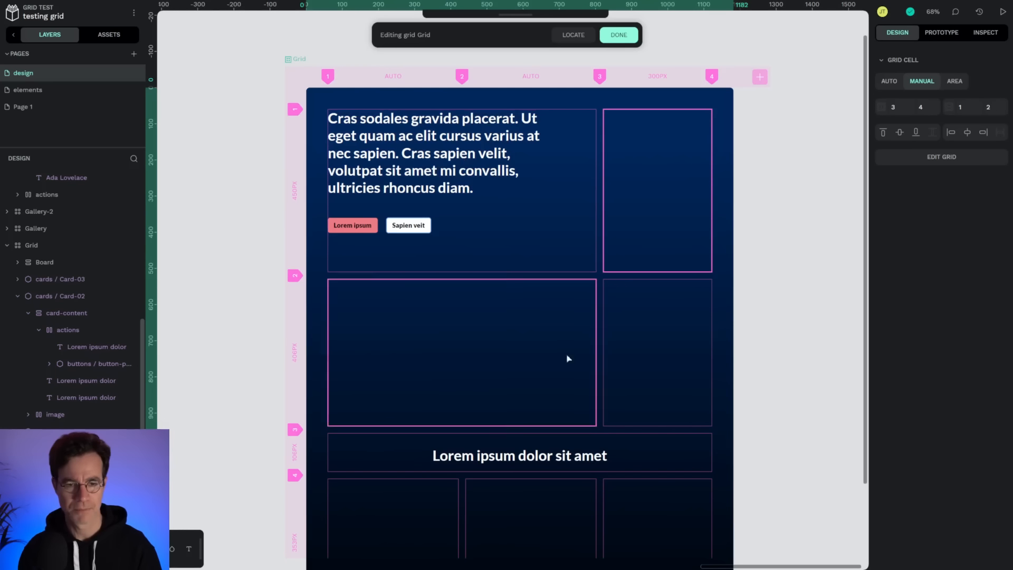
{"action": "key", "text": "Escape"}
Place a Card-02 component from the assets into the Grid board's large second-row cell and make it fill the cell's width.
{"action": "left_click", "coordinate": [109, 35]}
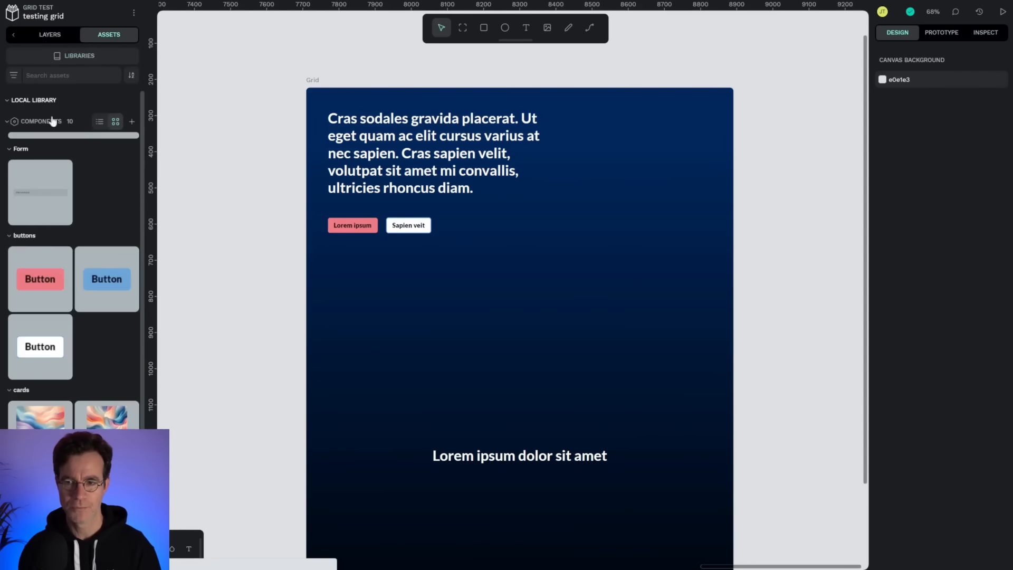
{"action": "scroll", "coordinate": [58, 316], "scroll_direction": "down", "scroll_amount": 2}
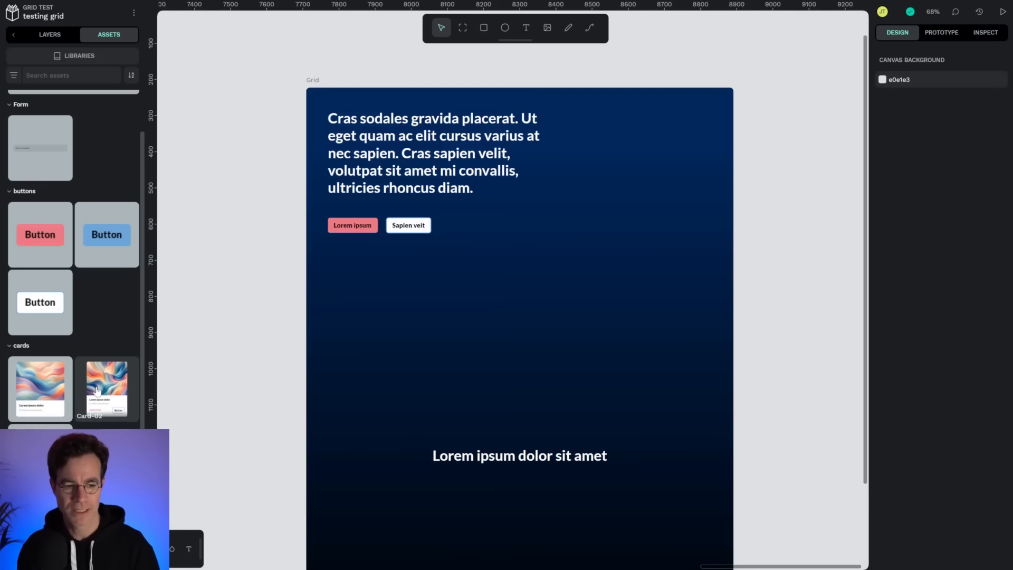
{"action": "left_click_drag", "start_coordinate": [97, 391], "coordinate": [508, 311]}
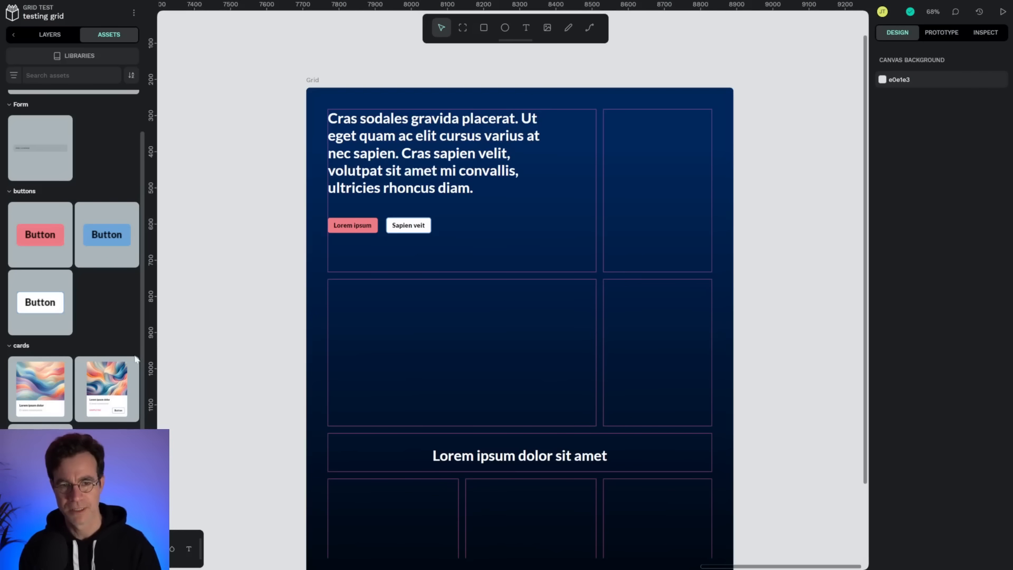
{"action": "left_click_drag", "start_coordinate": [107, 390], "coordinate": [415, 358]}
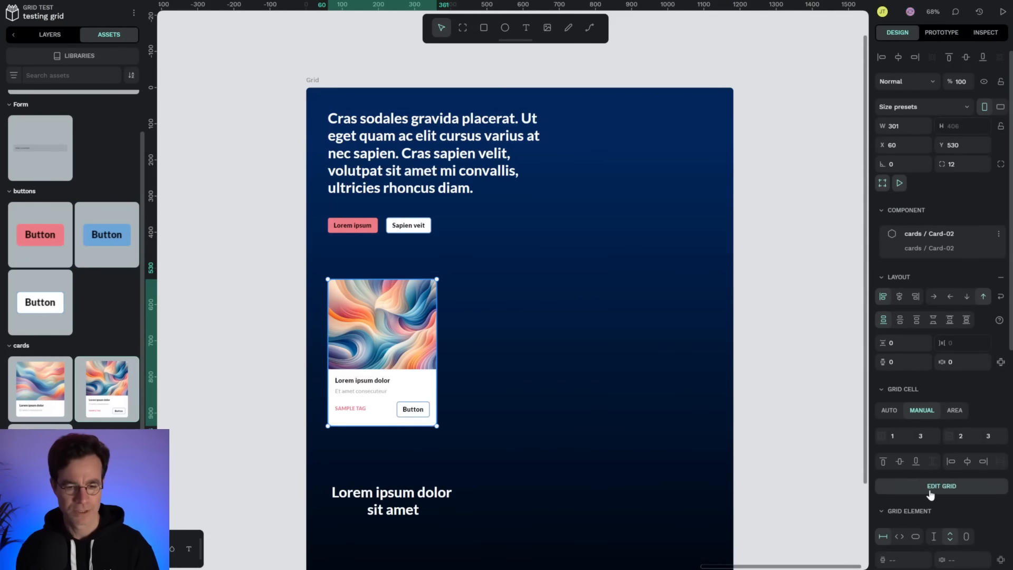
{"action": "left_click", "coordinate": [899, 537]}
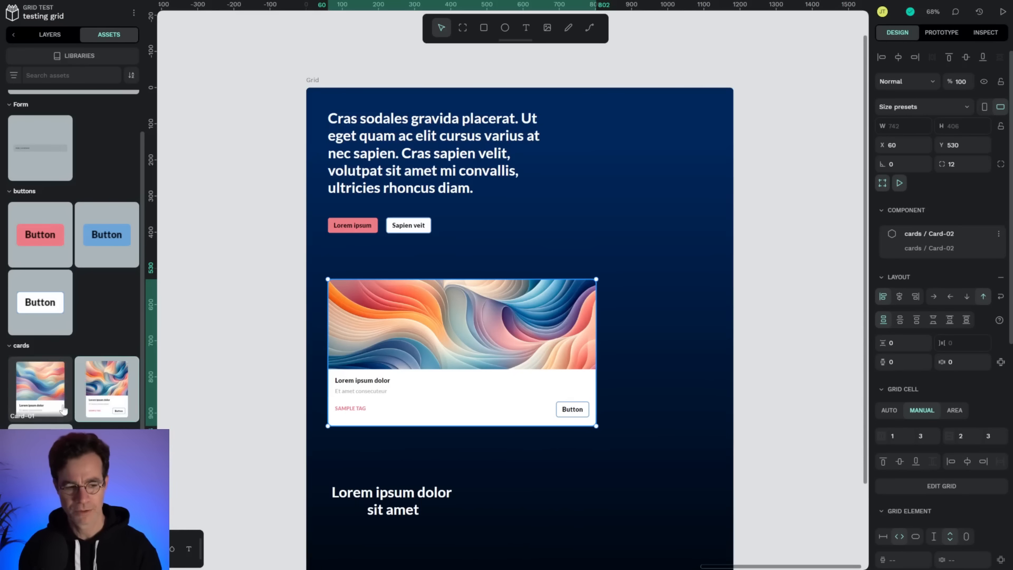
Place Card-03 in the Grid board's top-right cell and Card-01 in the cell below it.
{"action": "left_click_drag", "start_coordinate": [107, 389], "coordinate": [682, 185]}
{"action": "left_click", "coordinate": [934, 453]}
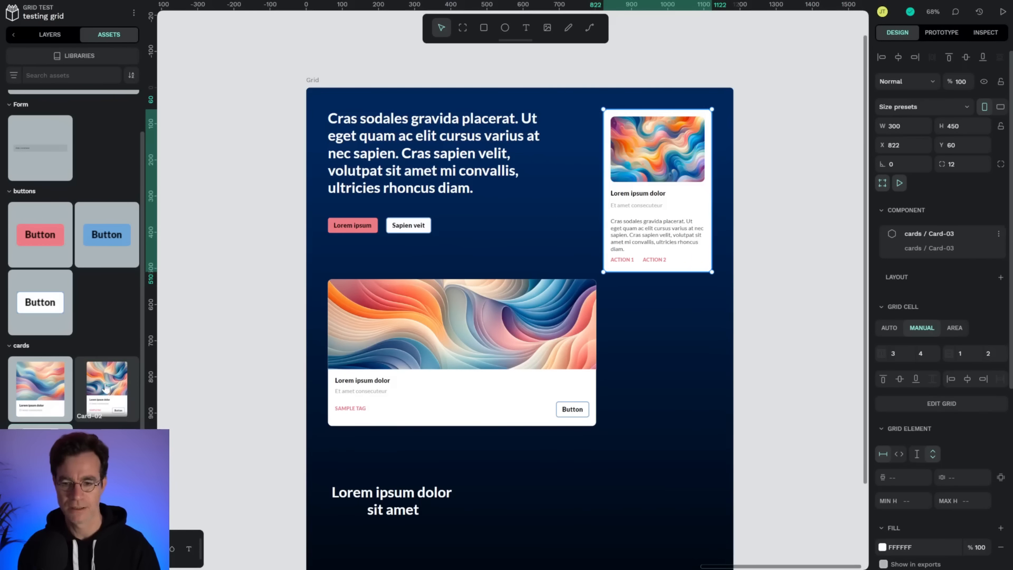
{"action": "left_click_drag", "start_coordinate": [40, 389], "coordinate": [656, 369]}
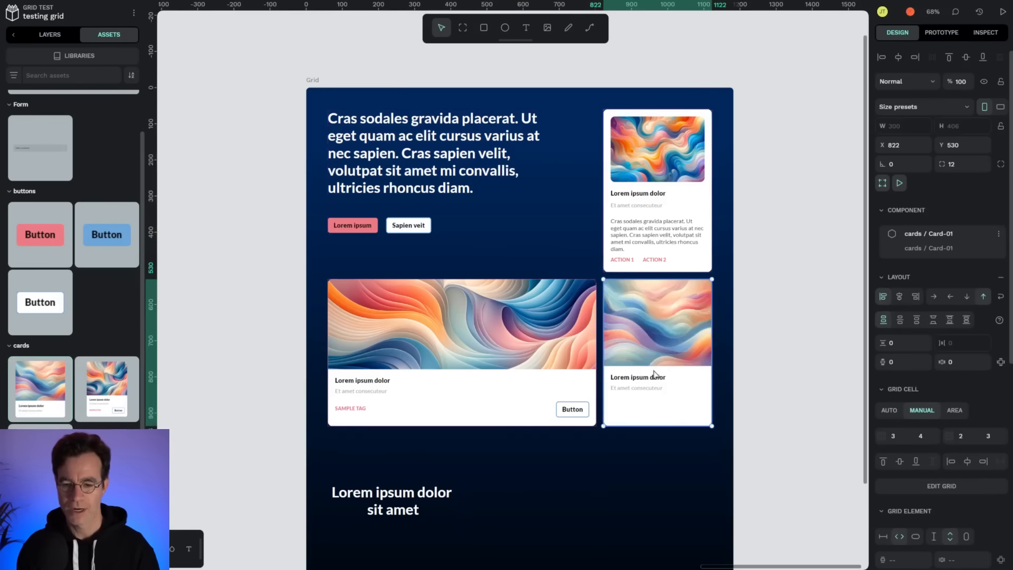
Move the heading into its full-width row and place three Card-01 components into the bottom row's cells.
{"action": "scroll", "coordinate": [654, 371], "scroll_direction": "down", "scroll_amount": 2}
{"action": "left_click_drag", "start_coordinate": [371, 395], "coordinate": [488, 353]}
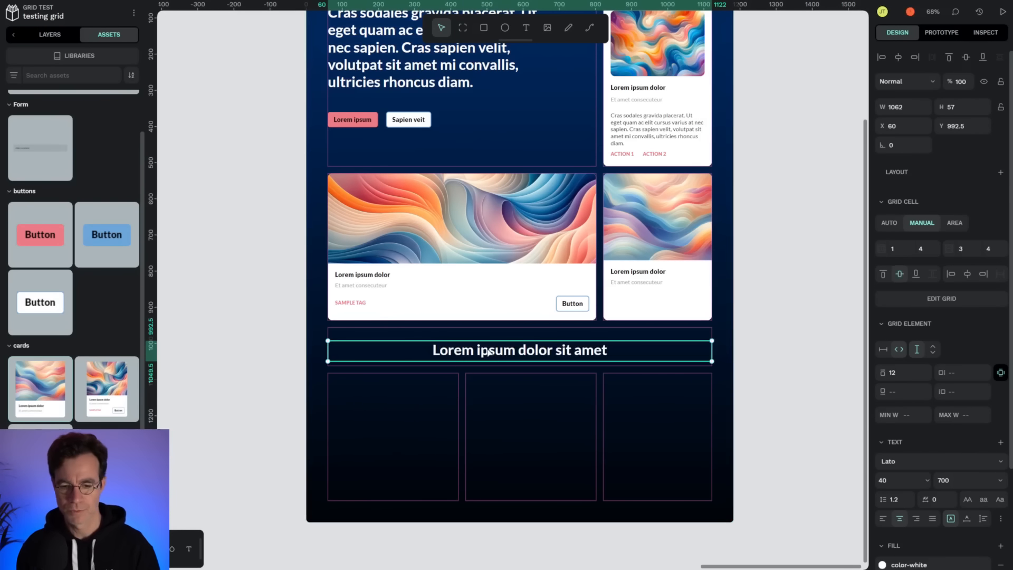
{"action": "left_click_drag", "start_coordinate": [42, 394], "coordinate": [375, 427]}
{"action": "left_click_drag", "start_coordinate": [51, 388], "coordinate": [475, 414]}
{"action": "left_click_drag", "start_coordinate": [39, 385], "coordinate": [636, 424]}
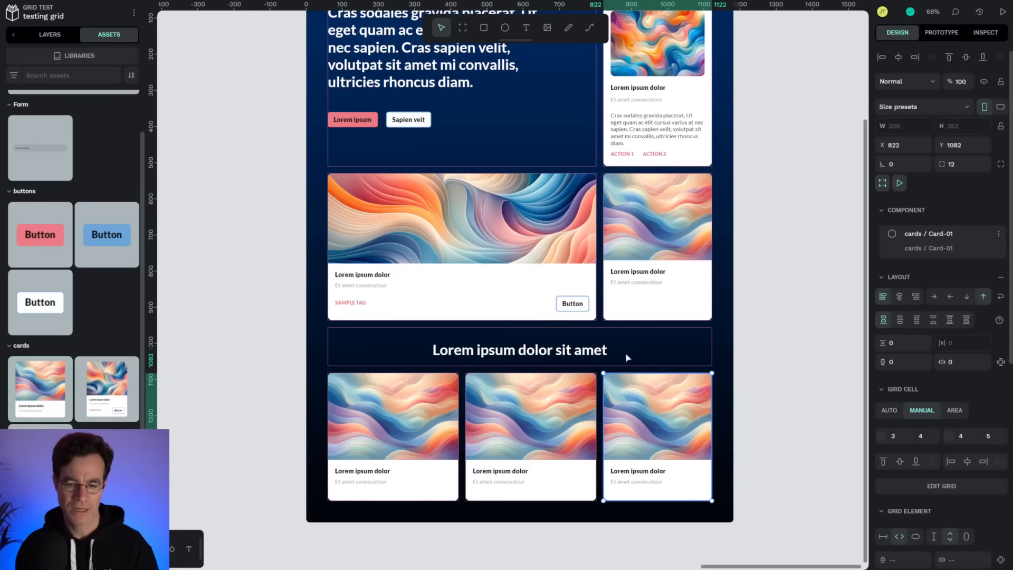
{"action": "left_click", "coordinate": [410, 417]}
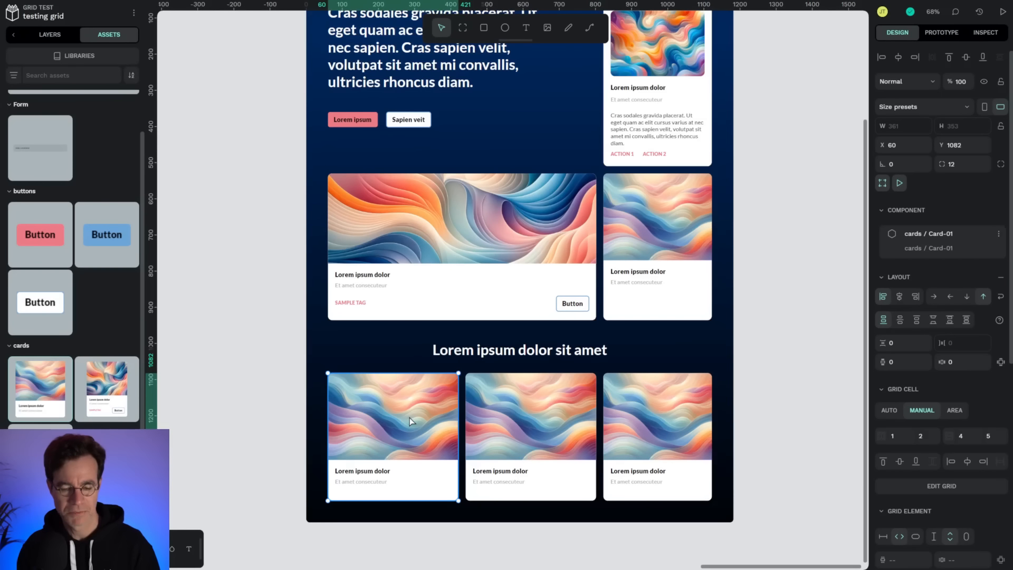
Replace the first bottom card's image fill with a different image from the file library.
{"action": "double_click", "coordinate": [409, 417]}
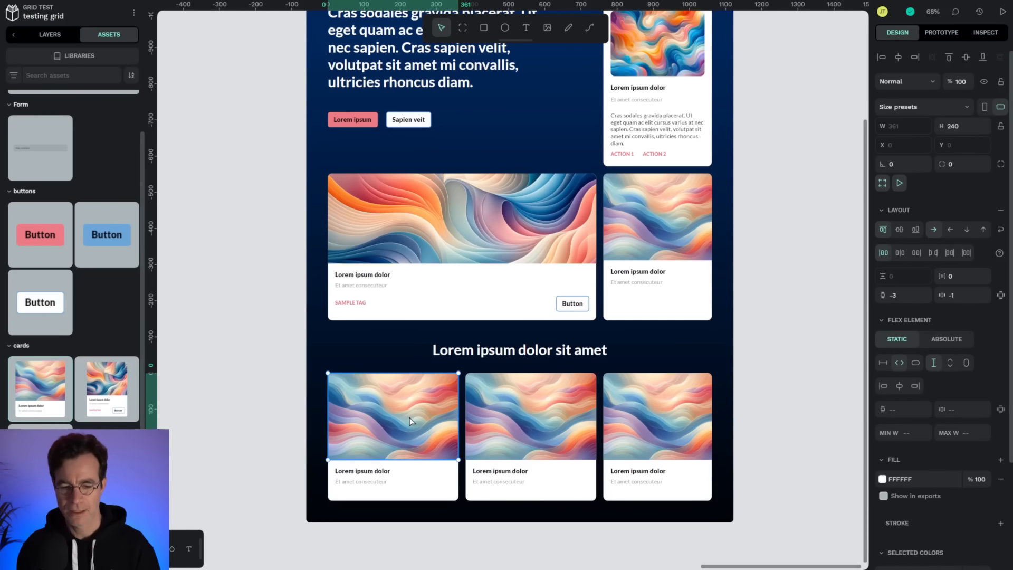
{"action": "double_click", "coordinate": [409, 417]}
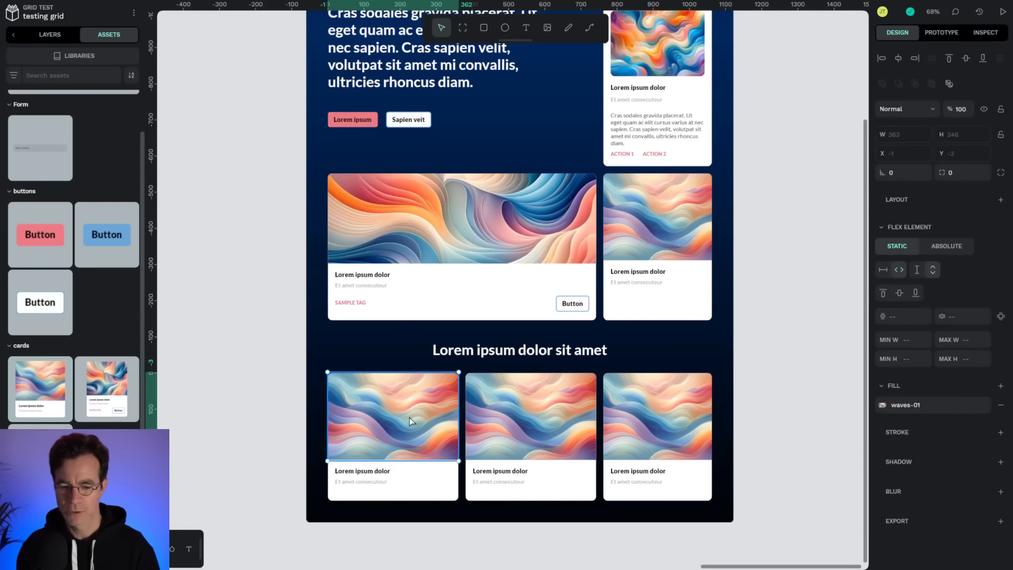
{"action": "left_click", "coordinate": [883, 405]}
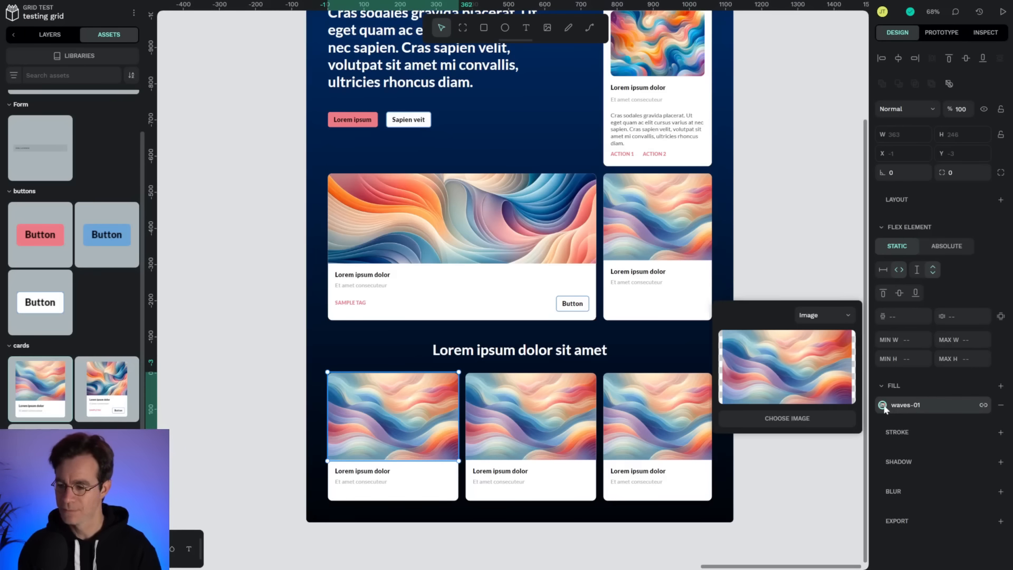
{"action": "left_click", "coordinate": [840, 317]}
{"action": "left_click", "coordinate": [819, 336]}
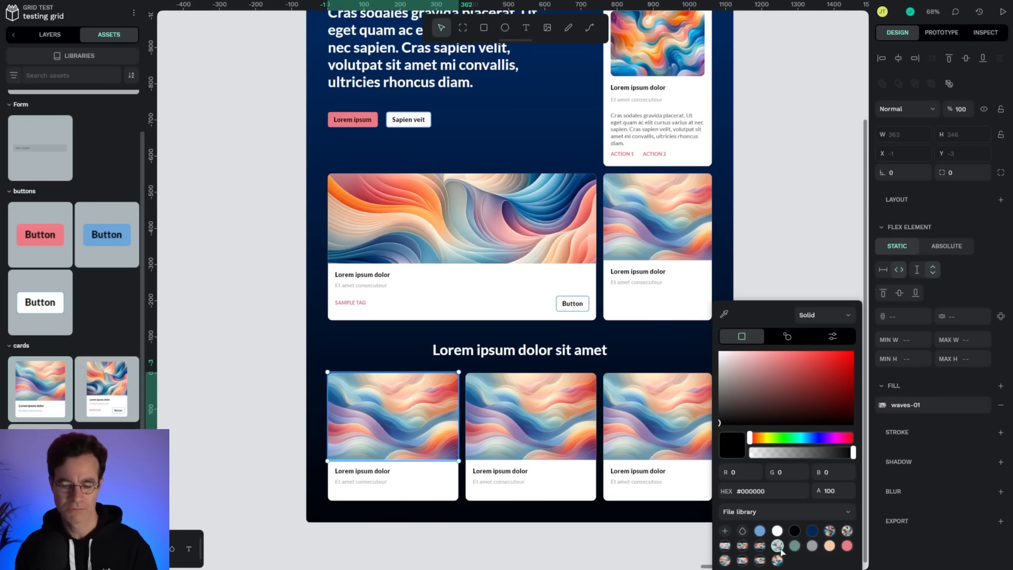
{"action": "left_click", "coordinate": [779, 547]}
Replace the middle bottom card's image fill with the waves-05 image from the file library.
{"action": "left_click", "coordinate": [563, 429]}
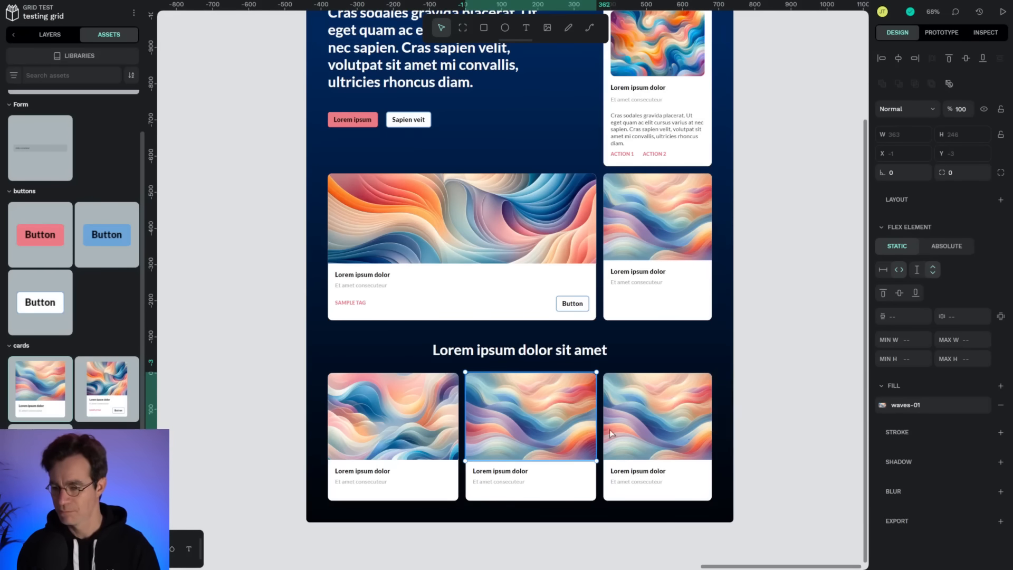
{"action": "left_click", "coordinate": [883, 405]}
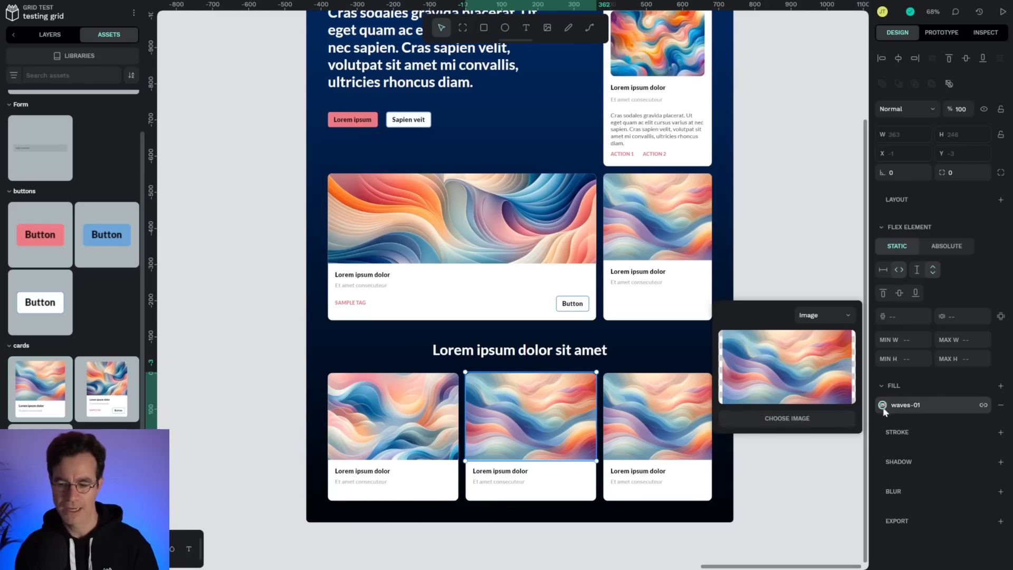
{"action": "left_click", "coordinate": [818, 315]}
{"action": "left_click", "coordinate": [818, 338]}
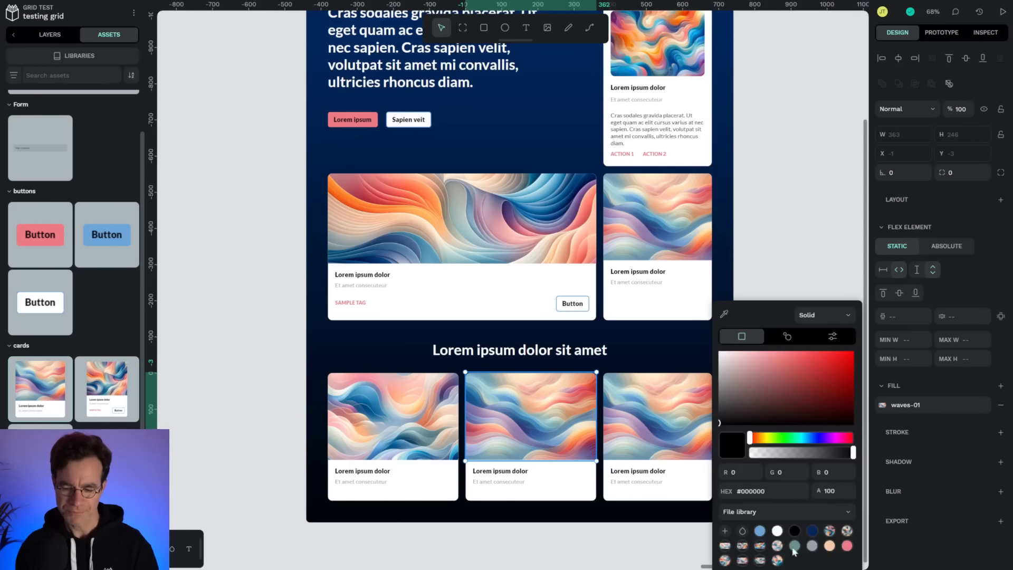
{"action": "left_click", "coordinate": [761, 561]}
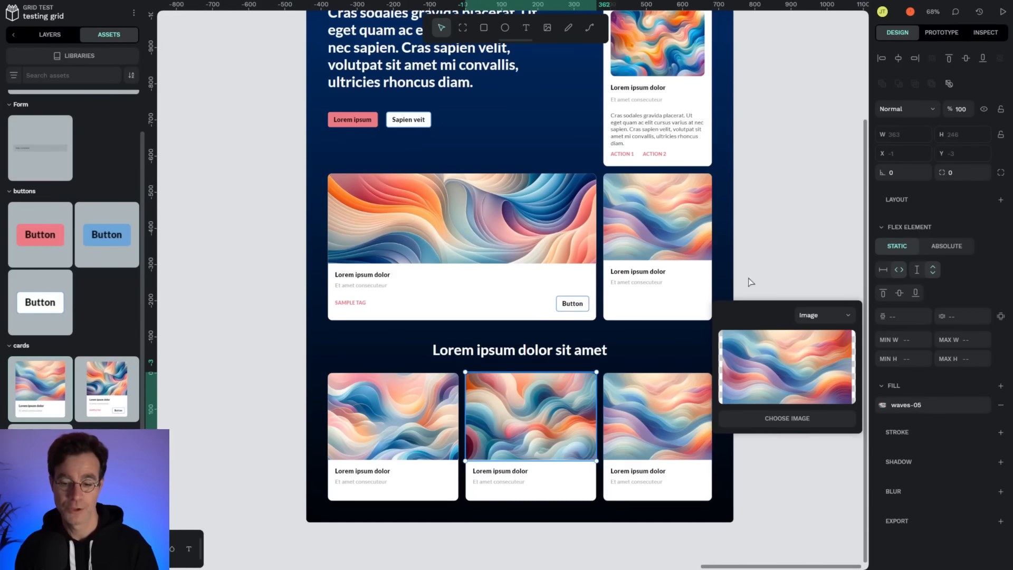
{"action": "left_click", "coordinate": [798, 232]}
Try narrowing the Grid board by its right edge, then undo the resize.
{"action": "scroll", "coordinate": [784, 251], "scroll_direction": "up", "scroll_amount": 3}
{"action": "scroll", "coordinate": [784, 251], "scroll_direction": "right", "scroll_amount": 1}
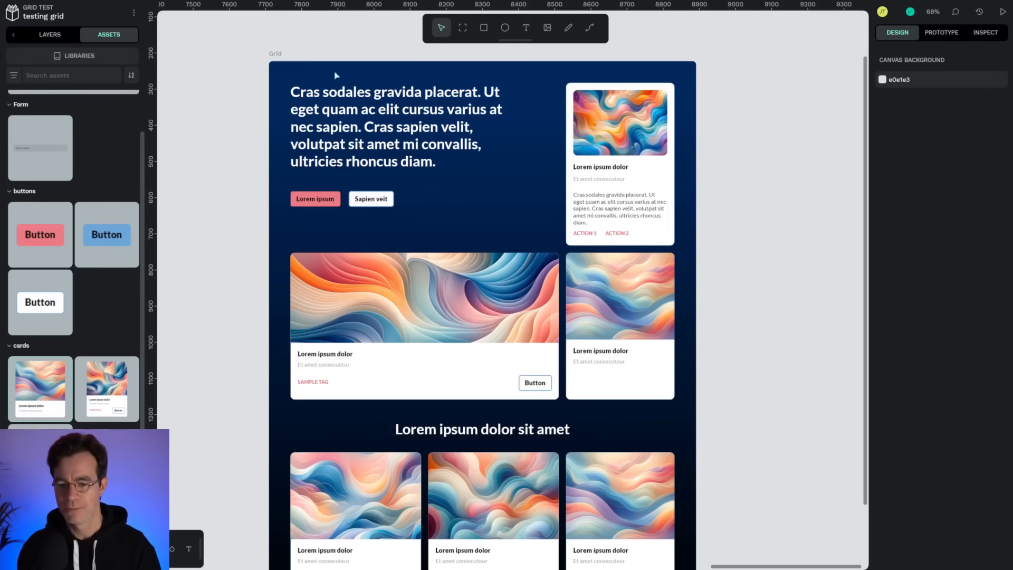
{"action": "left_click", "coordinate": [275, 56]}
{"action": "left_click_drag", "start_coordinate": [696, 295], "coordinate": [663, 303]}
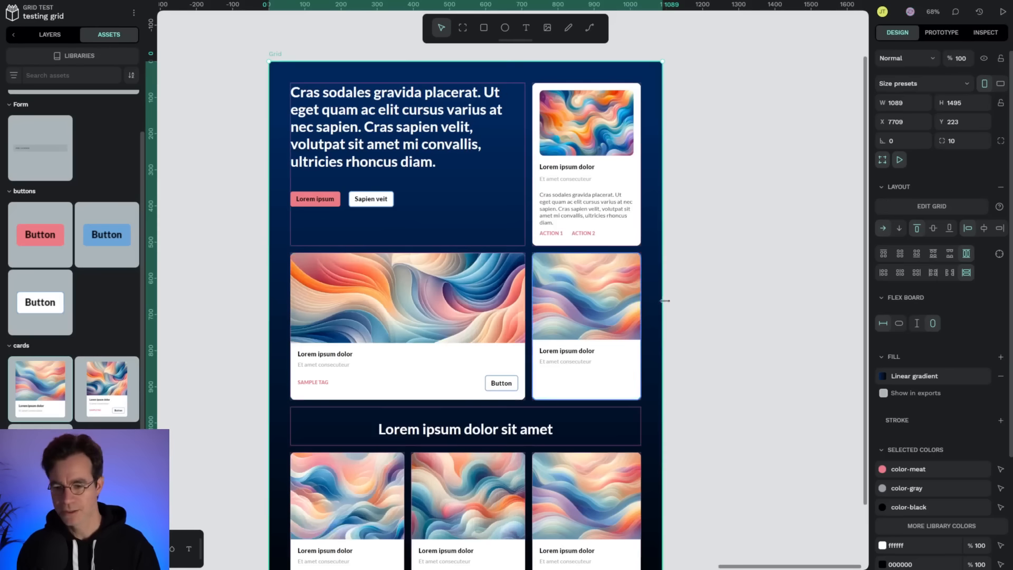
{"action": "key", "text": "ctrl+z"}
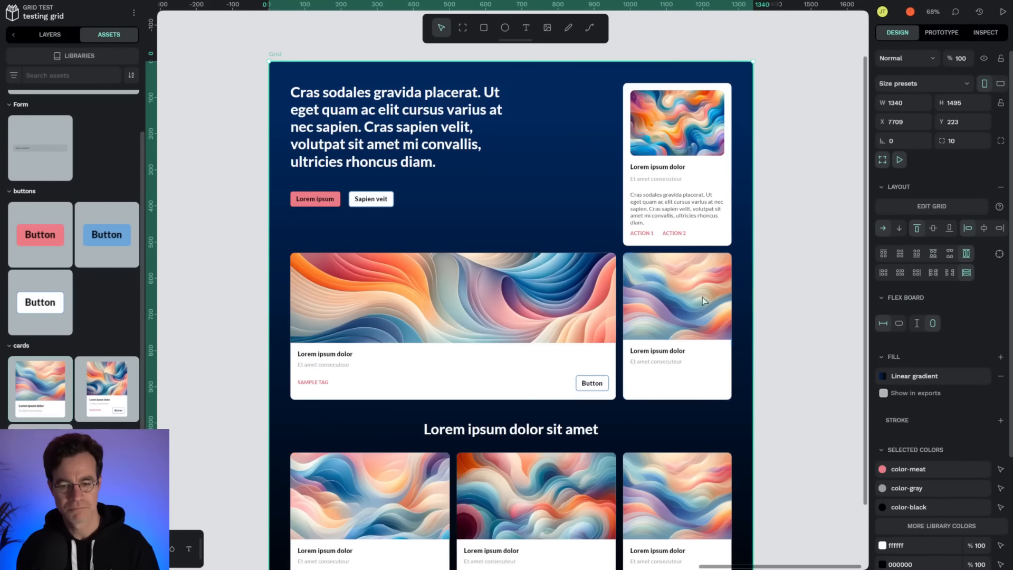
{"action": "key", "text": "ctrl+z"}
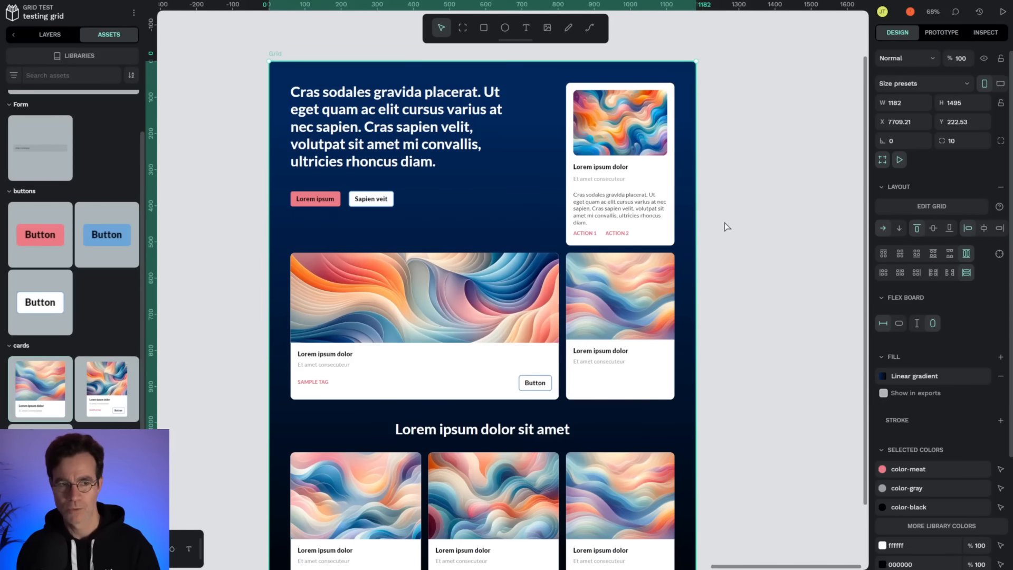
Copy the Grid board's generated CSS and HTML from Inspect mode and paste them into CodePen's CSS and HTML editors.
{"action": "left_click_drag", "start_coordinate": [726, 225], "coordinate": [768, 219]}
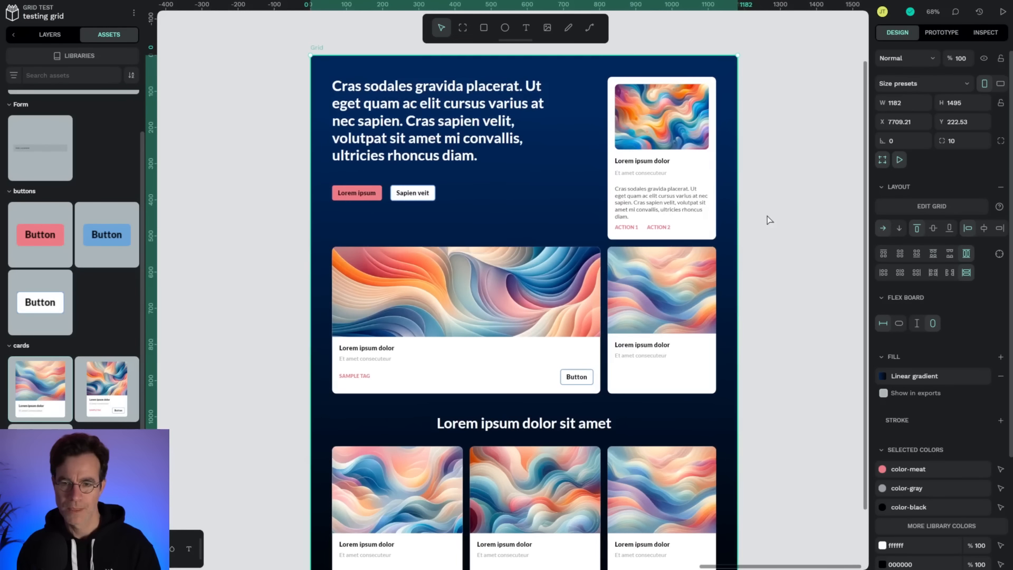
{"action": "left_click", "coordinate": [784, 215]}
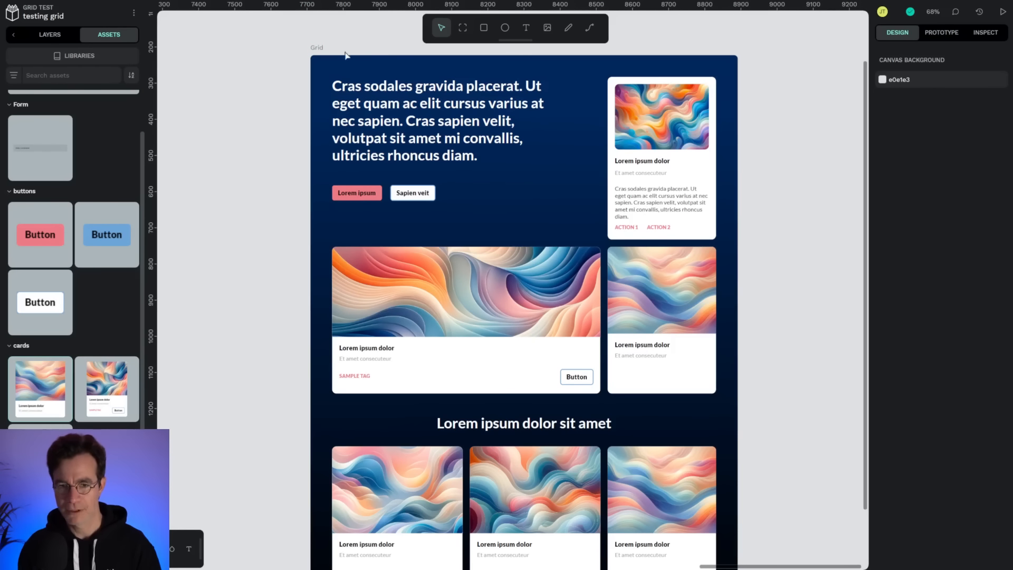
{"action": "left_click", "coordinate": [320, 48]}
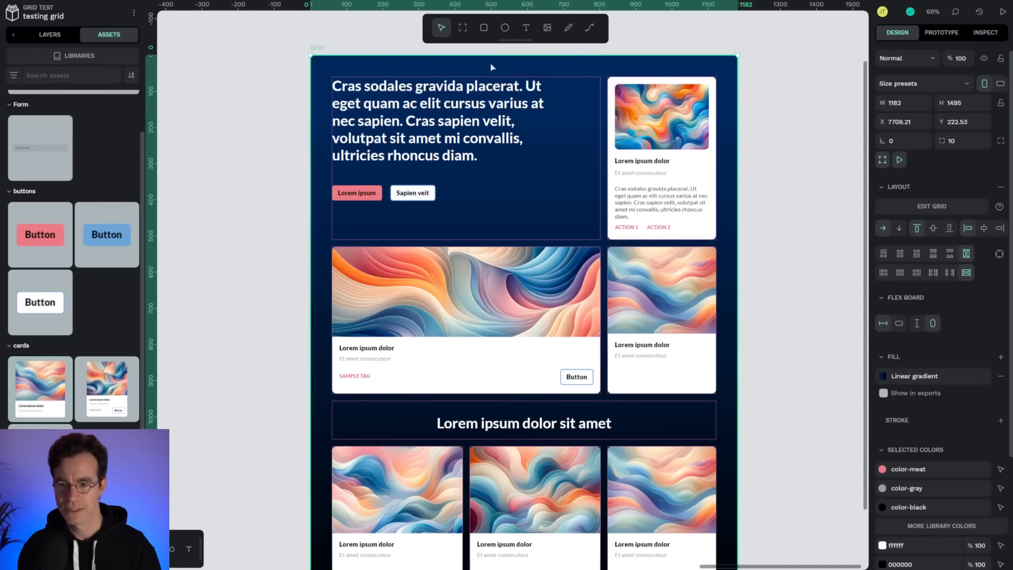
{"action": "left_click", "coordinate": [988, 34]}
{"action": "left_click", "coordinate": [971, 75]}
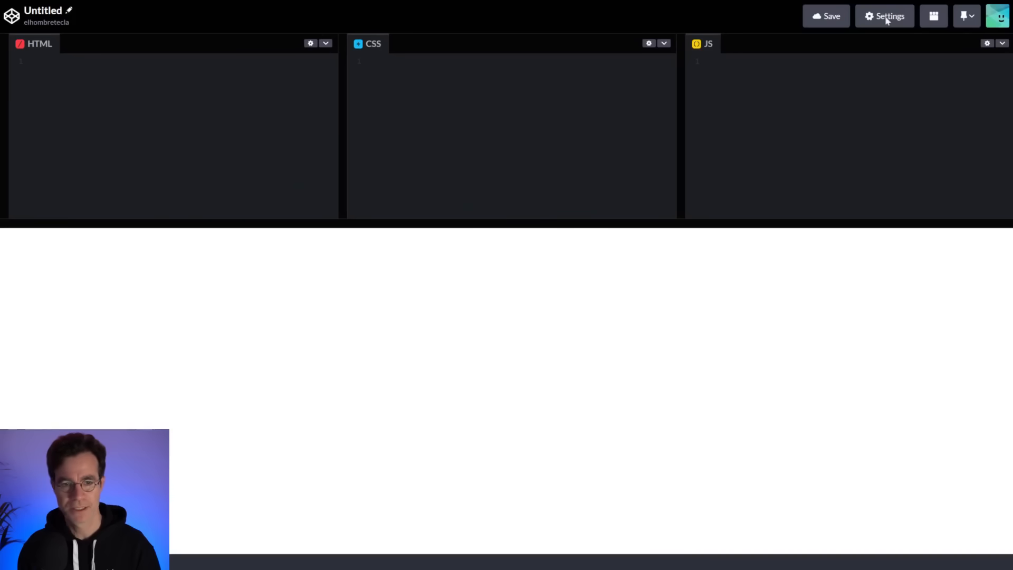
{"action": "left_click", "coordinate": [471, 129]}
{"action": "key", "text": "ctrl+v"}
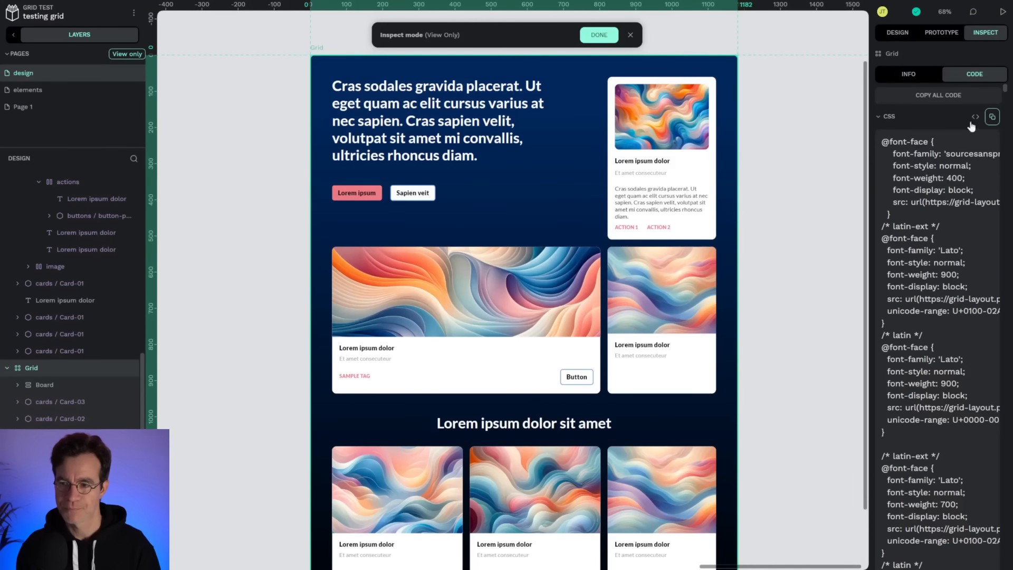
{"action": "left_click", "coordinate": [885, 116]}
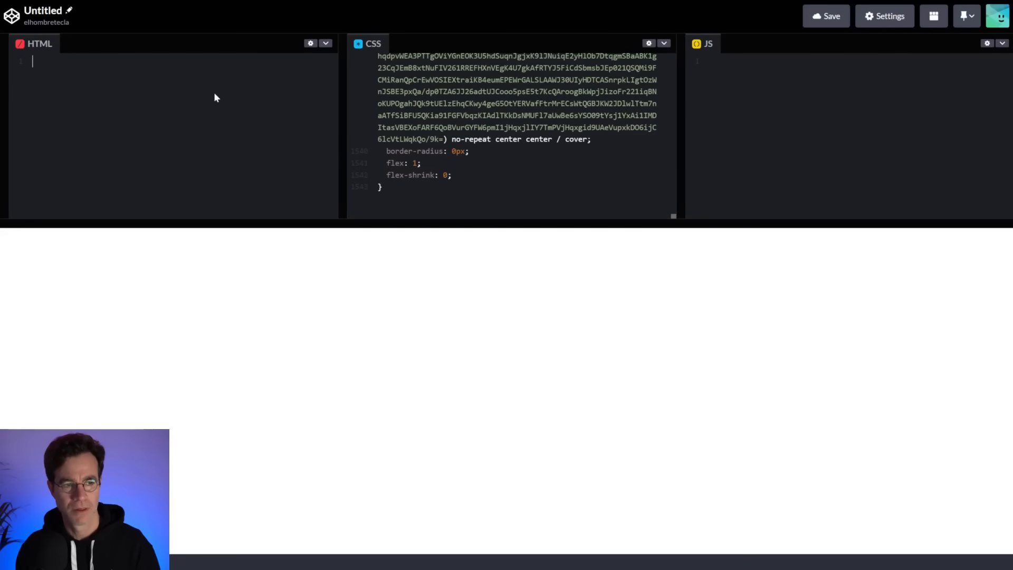
{"action": "key", "text": "ctrl+v"}
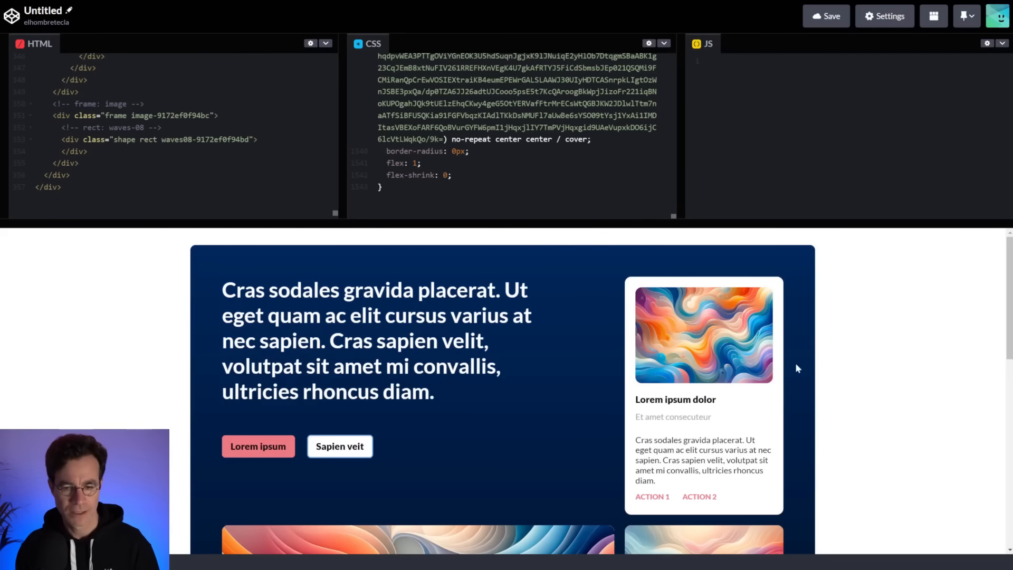
Scroll through the CodePen preview and resize it to check how the exported grid layout renders.
{"action": "scroll", "coordinate": [796, 363], "scroll_direction": "down", "scroll_amount": 1}
{"action": "scroll", "coordinate": [802, 378], "scroll_direction": "down", "scroll_amount": 8}
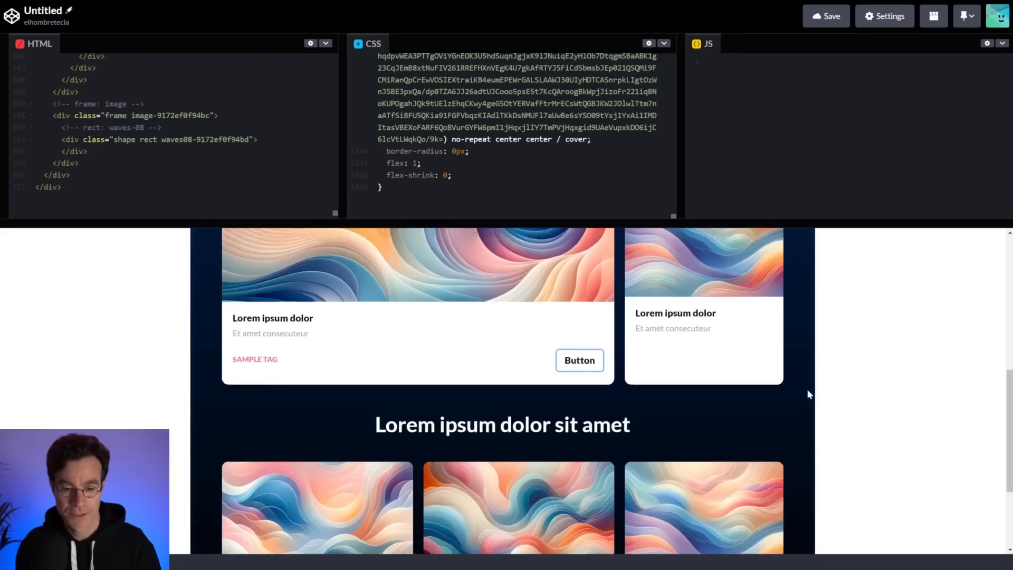
{"action": "scroll", "coordinate": [807, 393], "scroll_direction": "up", "scroll_amount": 6}
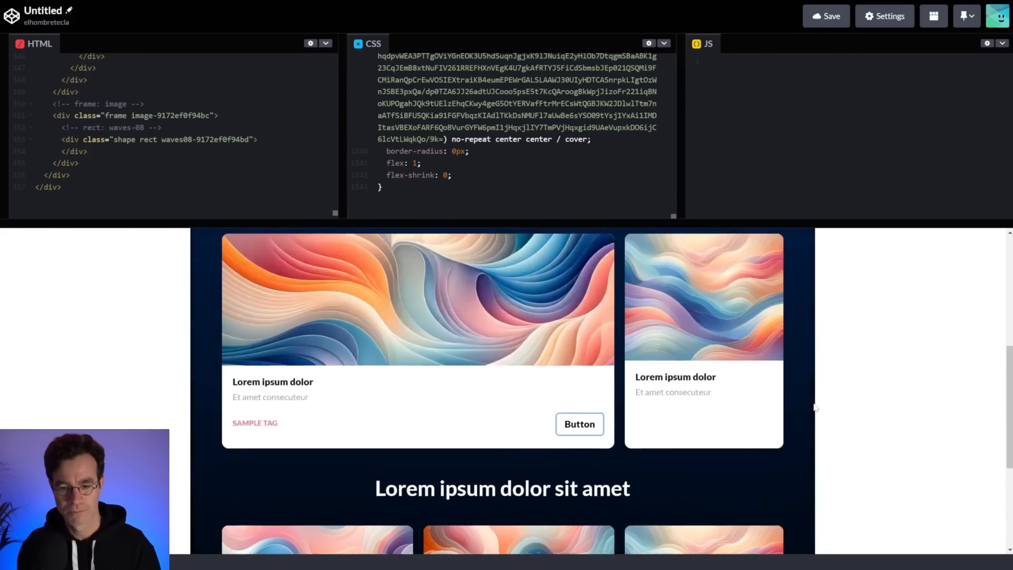
{"action": "scroll", "coordinate": [817, 409], "scroll_direction": "up", "scroll_amount": 3}
{"action": "right_click", "coordinate": [811, 383]}
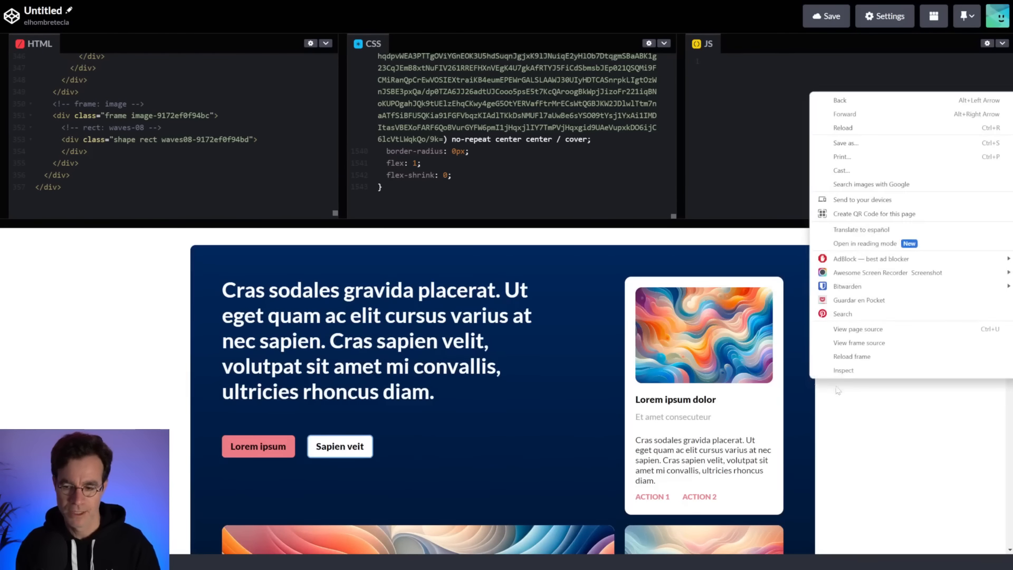
{"action": "left_click", "coordinate": [845, 375]}
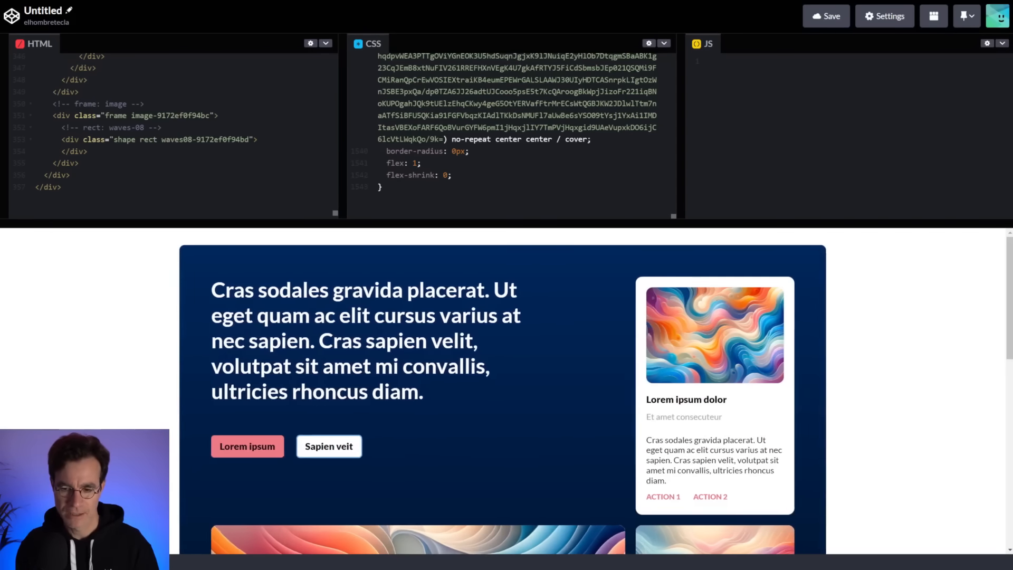
{"action": "scroll", "coordinate": [965, 418], "scroll_direction": "down", "scroll_amount": 8}
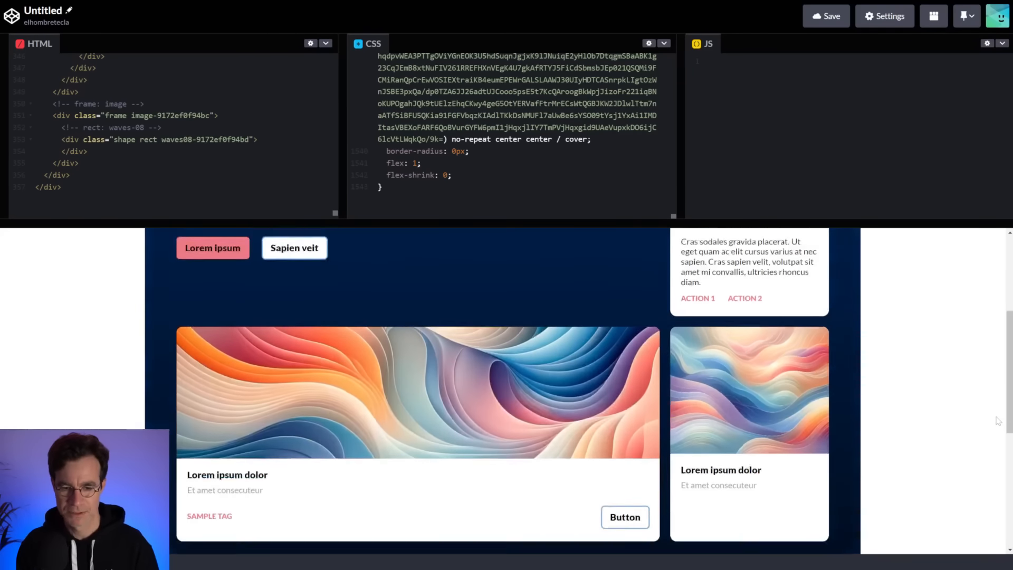
{"action": "scroll", "coordinate": [965, 418], "scroll_direction": "down", "scroll_amount": 1}
{"action": "scroll", "coordinate": [965, 418], "scroll_direction": "up", "scroll_amount": 3}
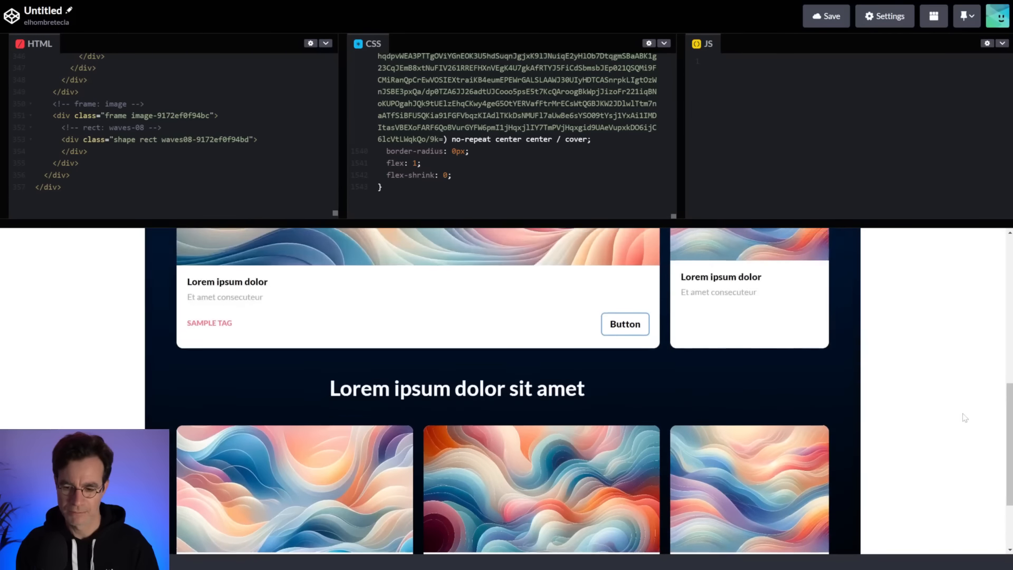
{"action": "left_click_drag", "start_coordinate": [1011, 484], "coordinate": [944, 486]}
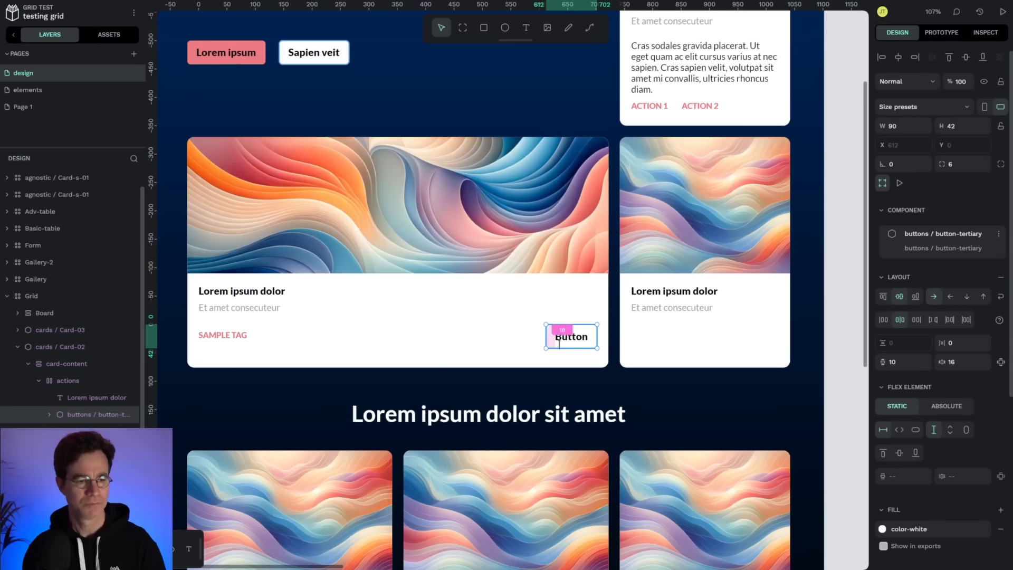
Swap the large card's tertiary button for the button-primary component.
{"action": "left_click", "coordinate": [108, 35]}
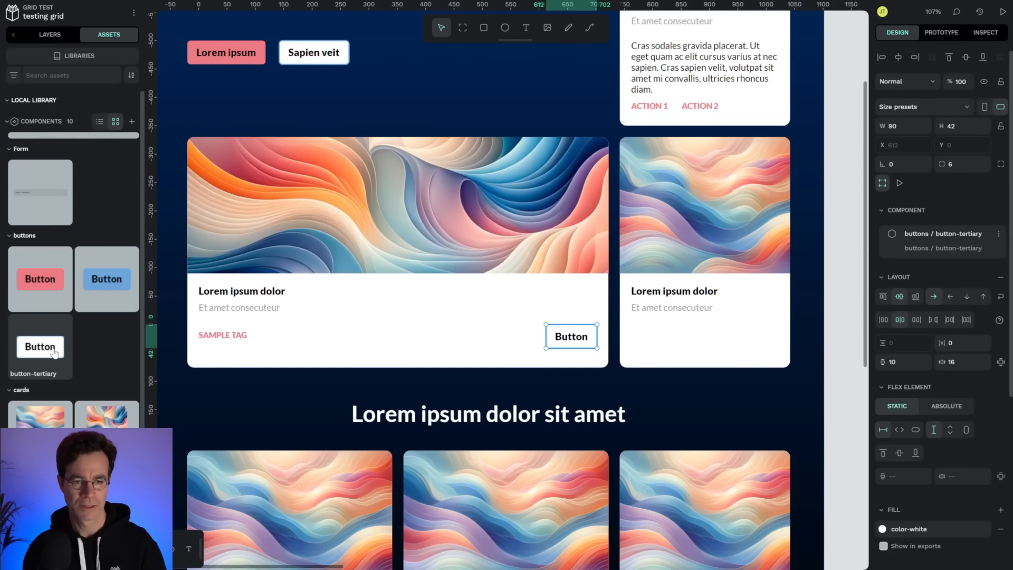
{"action": "scroll", "coordinate": [290, 154], "scroll_direction": "up", "scroll_amount": 3}
{"action": "scroll", "coordinate": [291, 154], "scroll_direction": "left", "scroll_amount": 2}
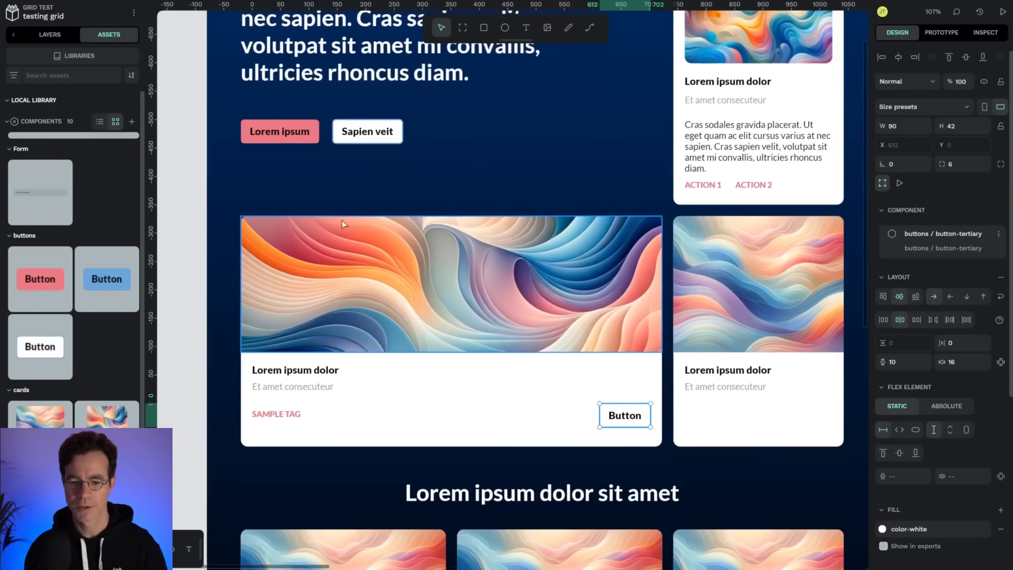
{"action": "scroll", "coordinate": [529, 331], "scroll_direction": "down", "scroll_amount": 3}
{"action": "scroll", "coordinate": [529, 331], "scroll_direction": "right", "scroll_amount": 3}
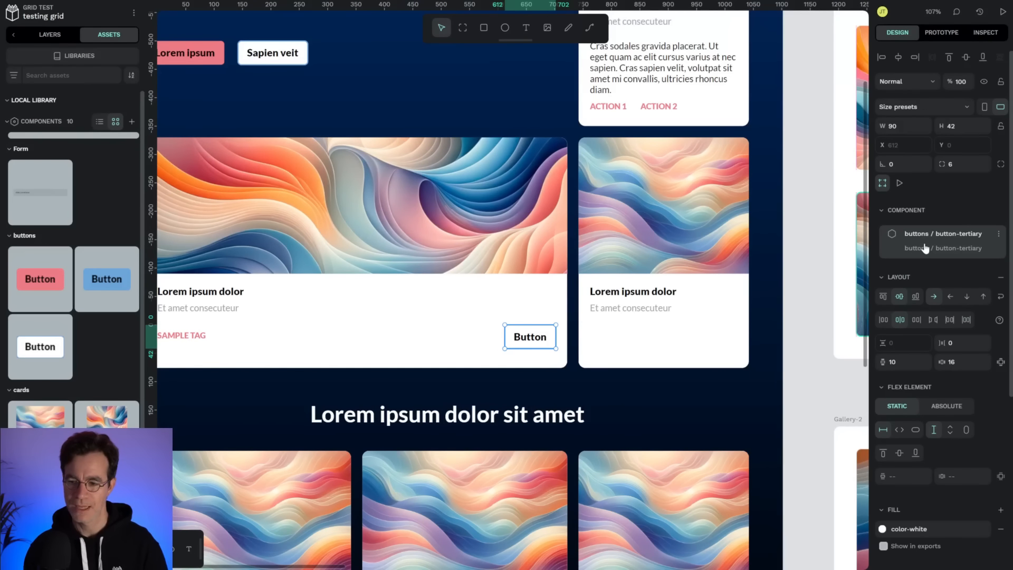
{"action": "left_click", "coordinate": [986, 240]}
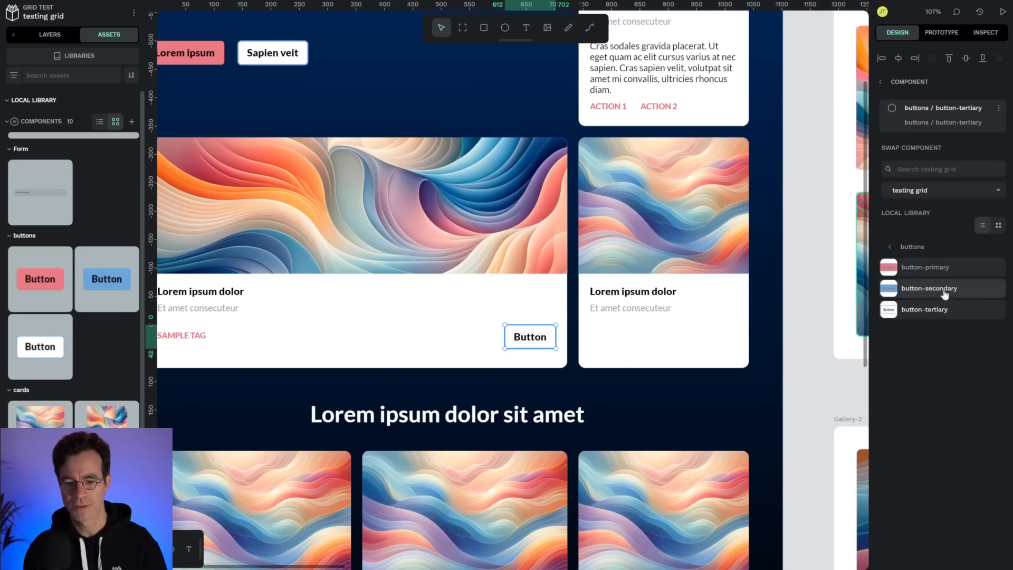
{"action": "left_click", "coordinate": [939, 270]}
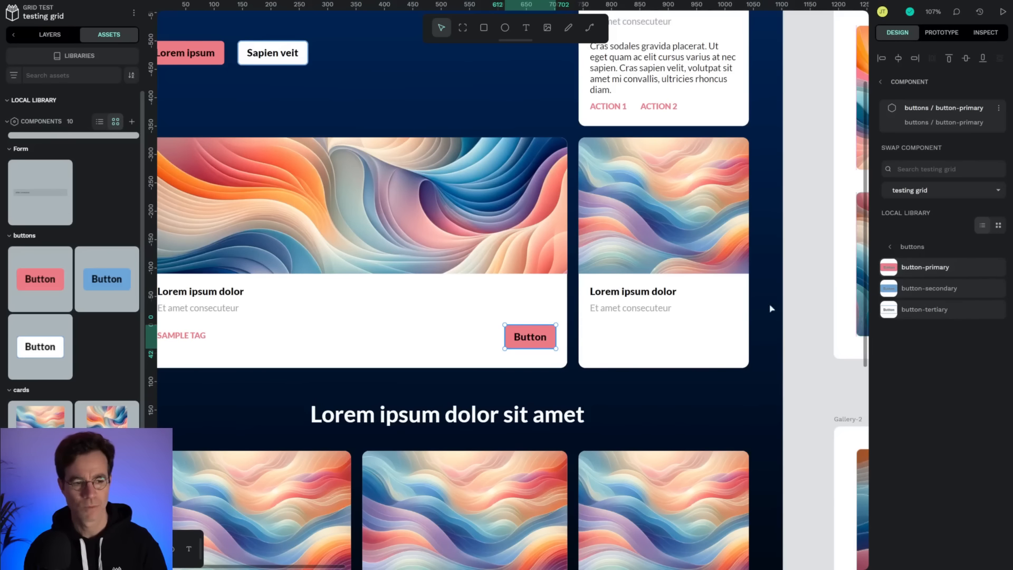